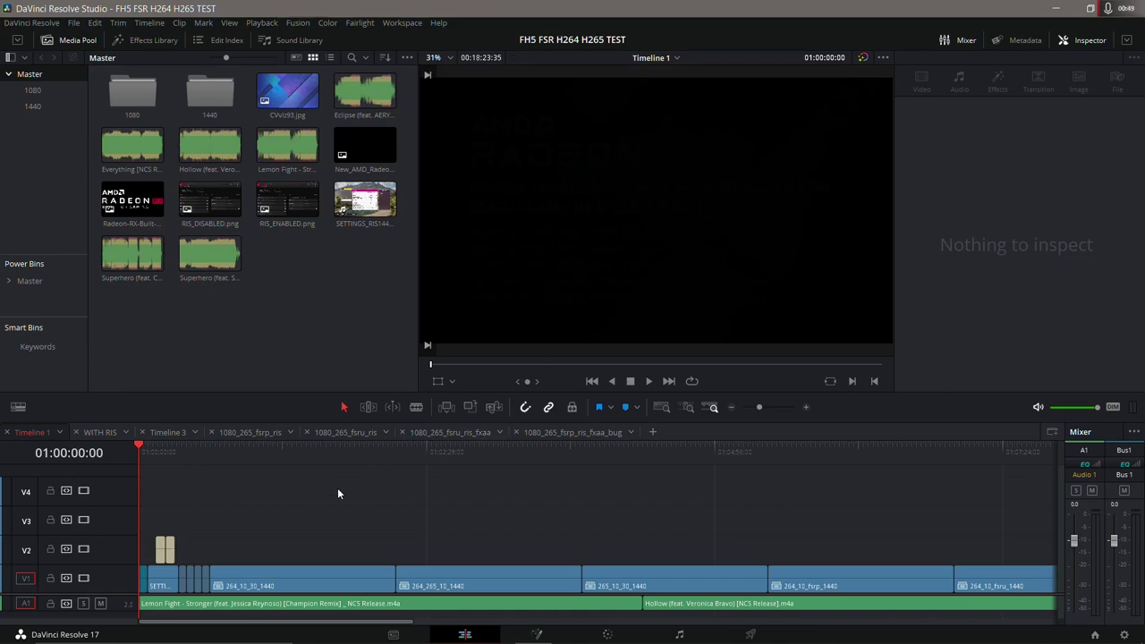
# Mute the A1 music track and play the comparison from 01:00:35:51 to 01:00:41:57.
pyautogui.click(313, 485)
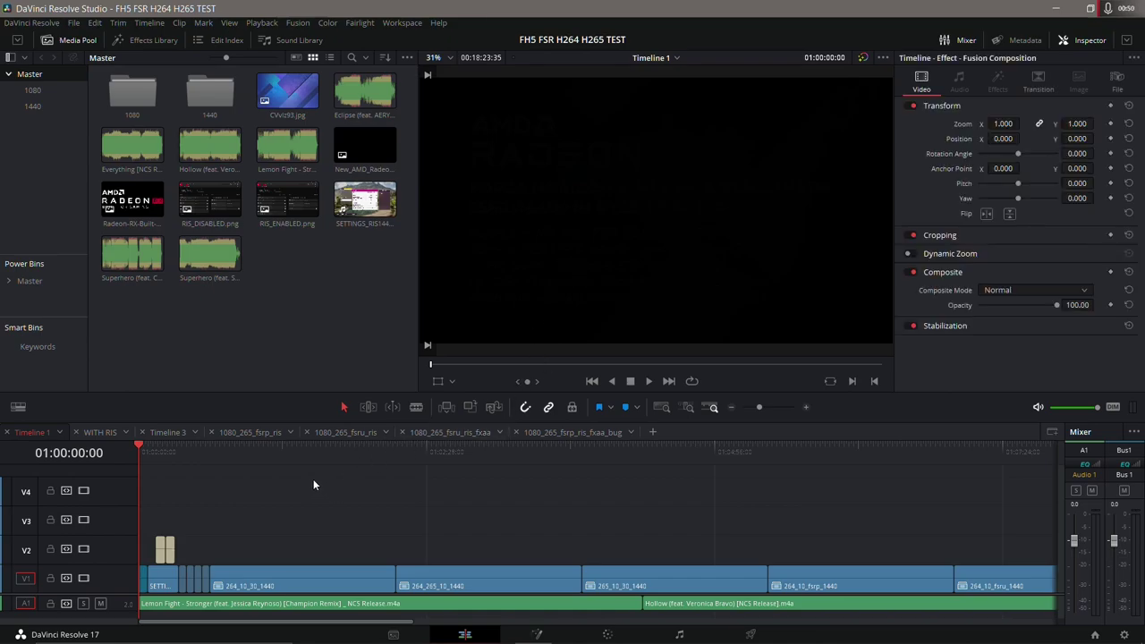
pyautogui.click(208, 453)
pyautogui.click(101, 603)
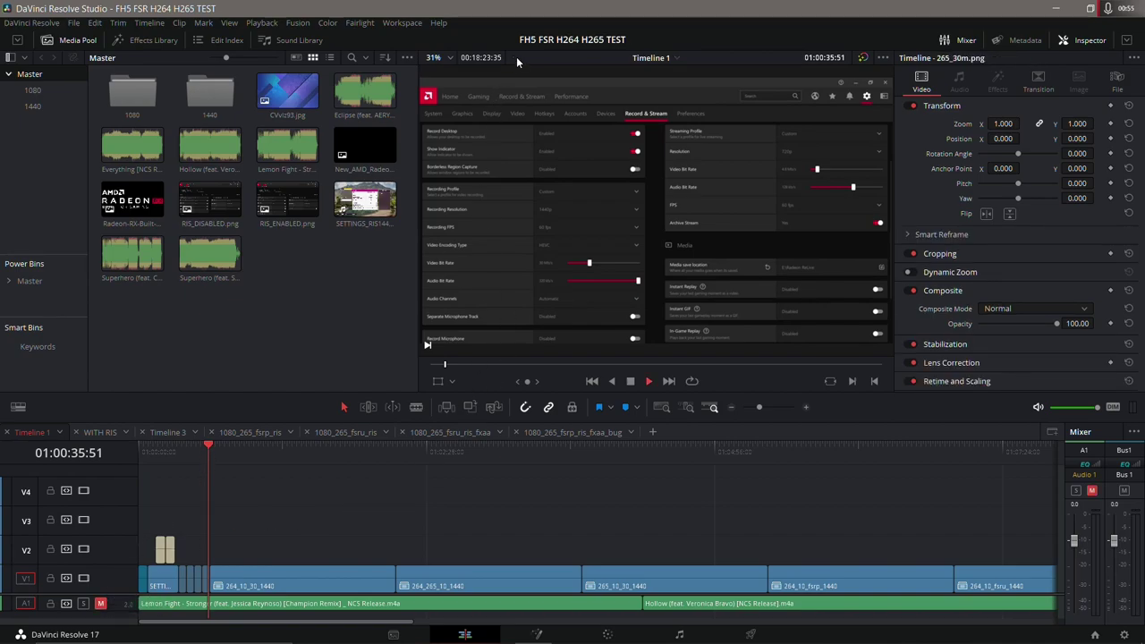
pyautogui.press('space')
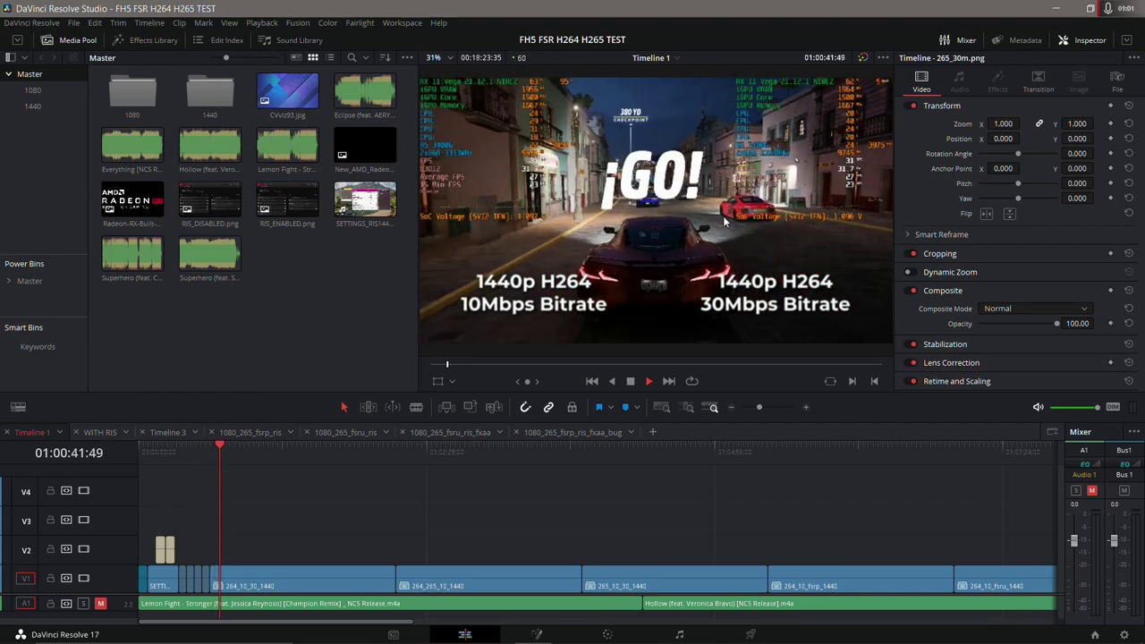
pyautogui.press('space')
# Set Timeline Proxy Mode to Off and resume playback at full resolution.
pyautogui.click(262, 23)
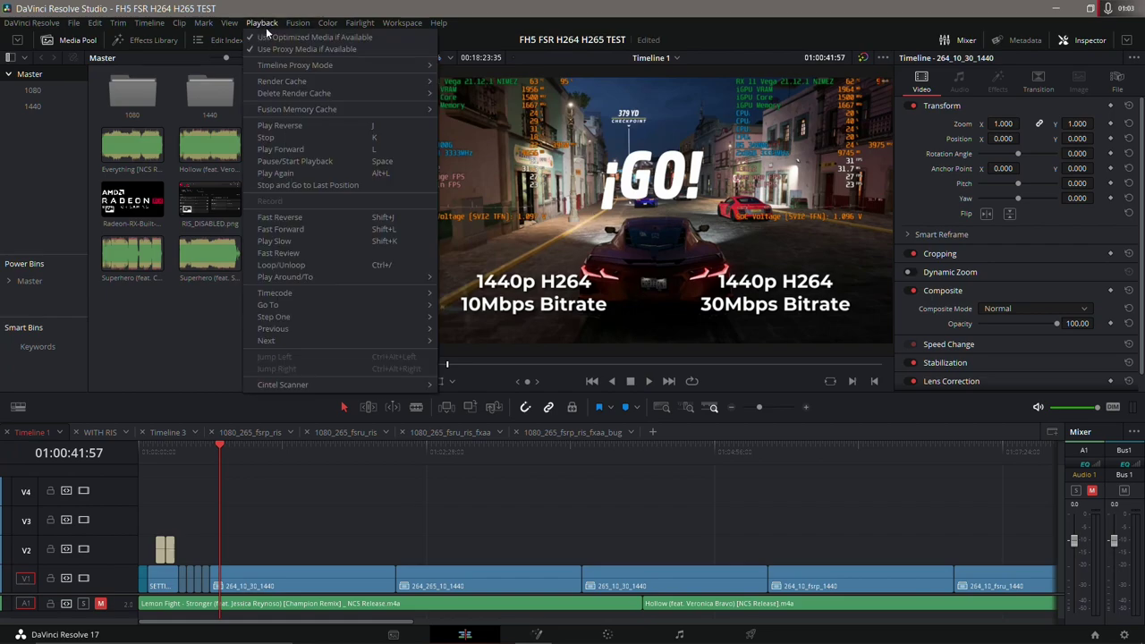
pyautogui.moveTo(276, 64)
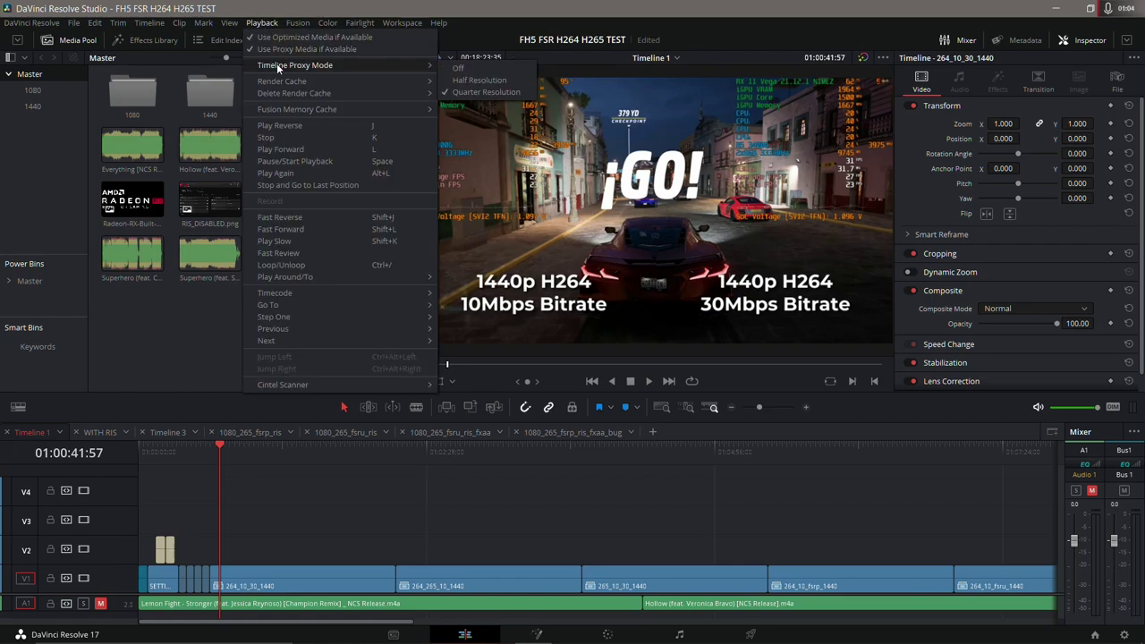
pyautogui.click(458, 69)
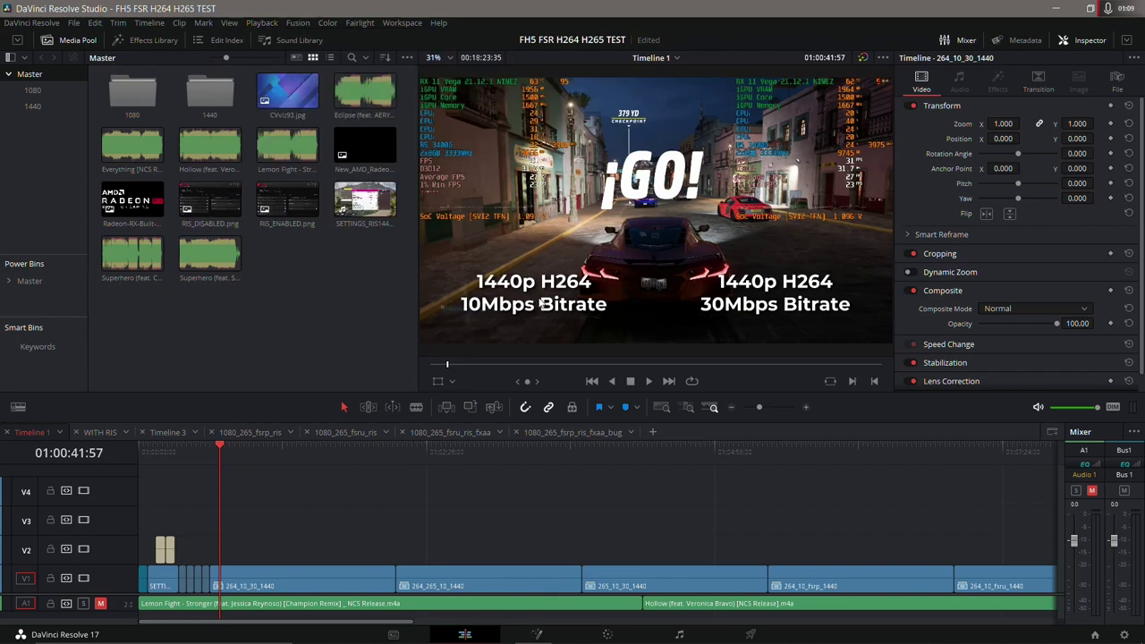
pyautogui.press('space')
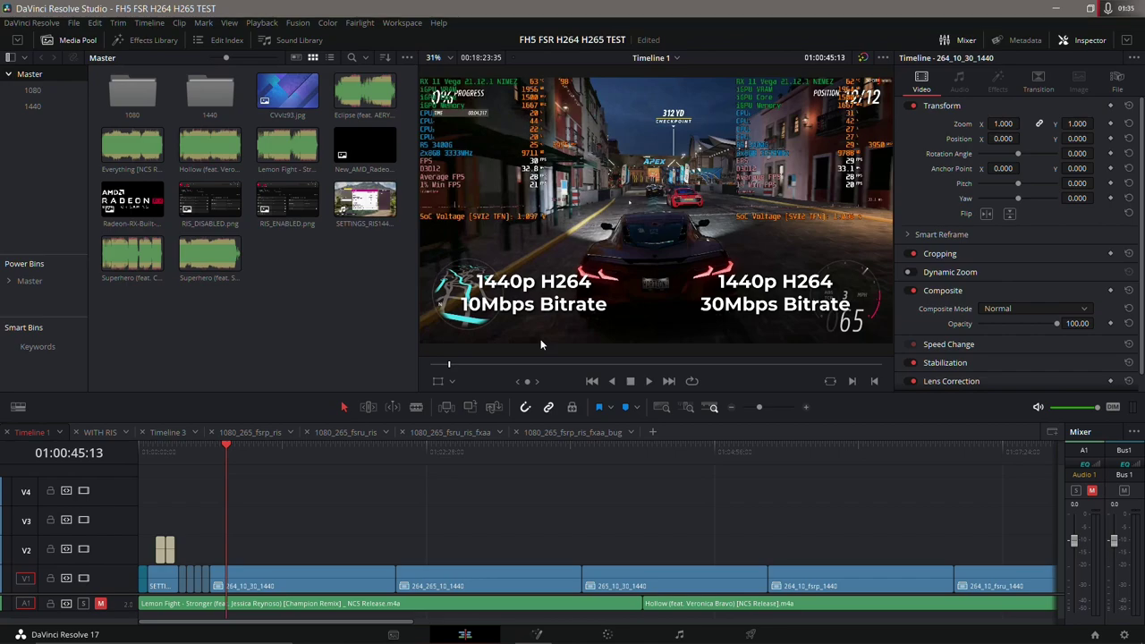
# Zoom out to view the end card at 01:18:08:05, then return to 01:00:37:51 zoomed in.
pyautogui.click(727, 409)
pyautogui.click(727, 409)
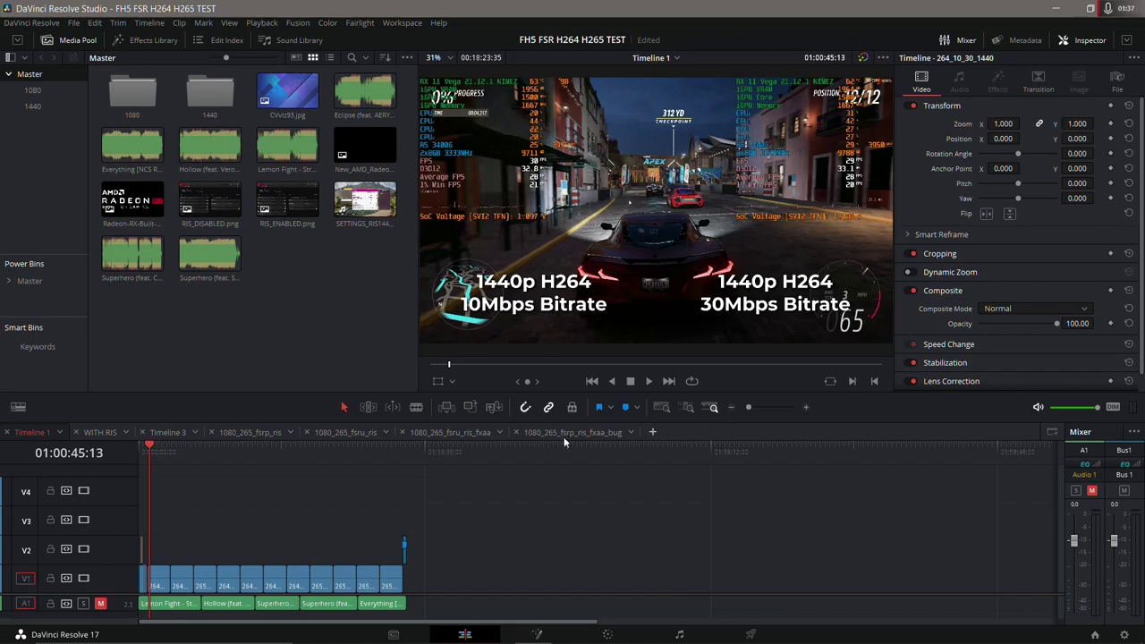
pyautogui.click(405, 452)
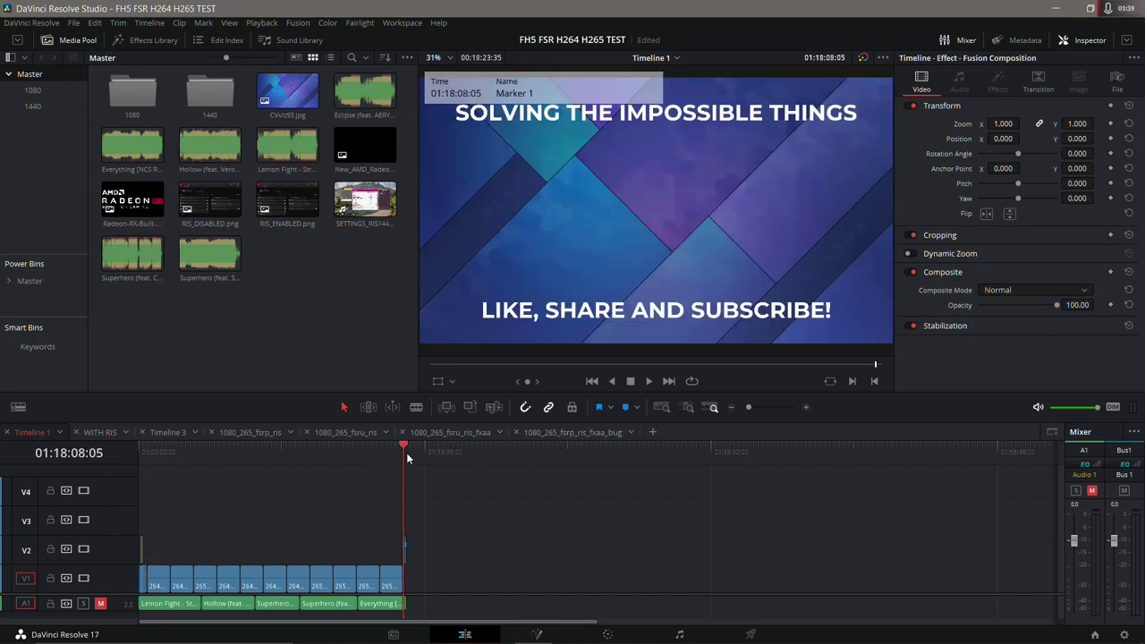
pyautogui.click(150, 452)
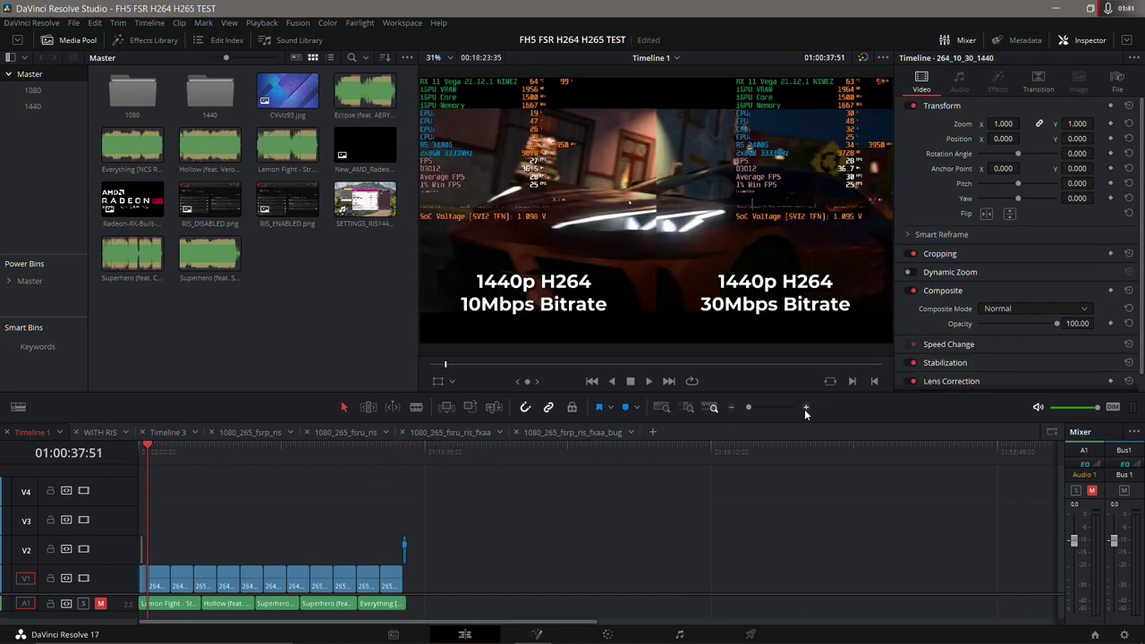
pyautogui.click(804, 407)
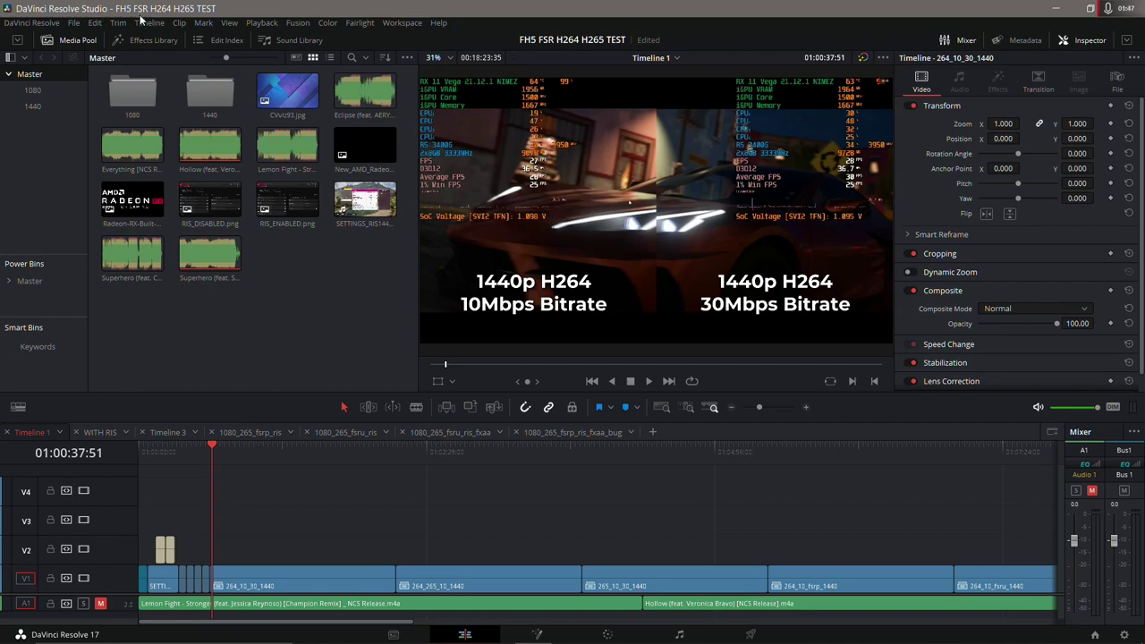
# In Memory and GPU preferences, toggle GPU processing mode off and back to Auto, then save.
pyautogui.click(36, 22)
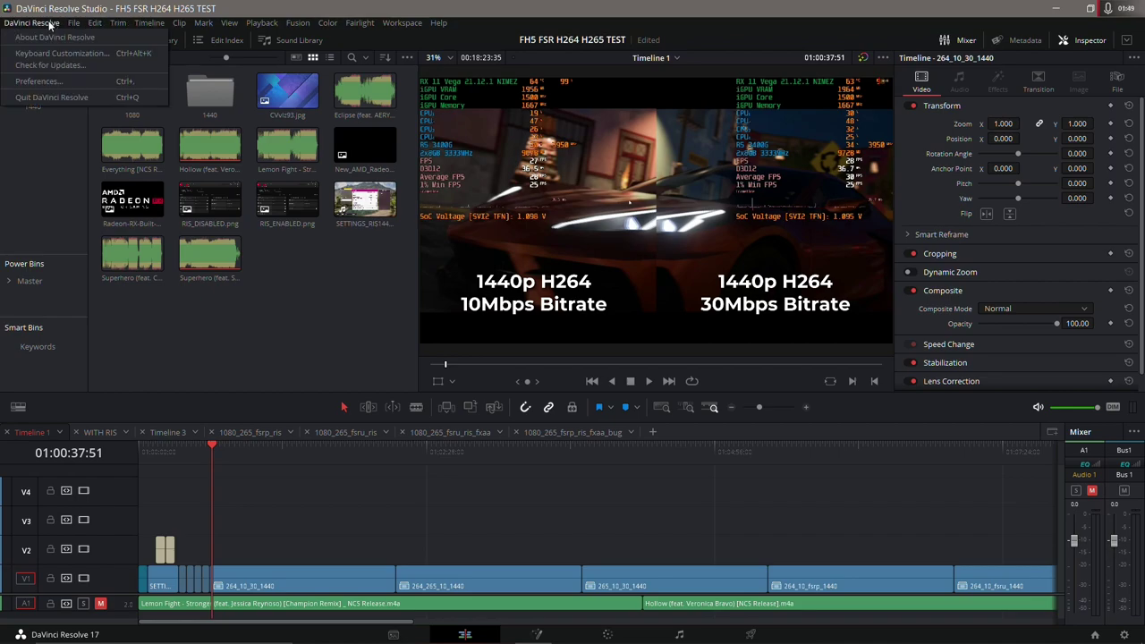
pyautogui.click(52, 81)
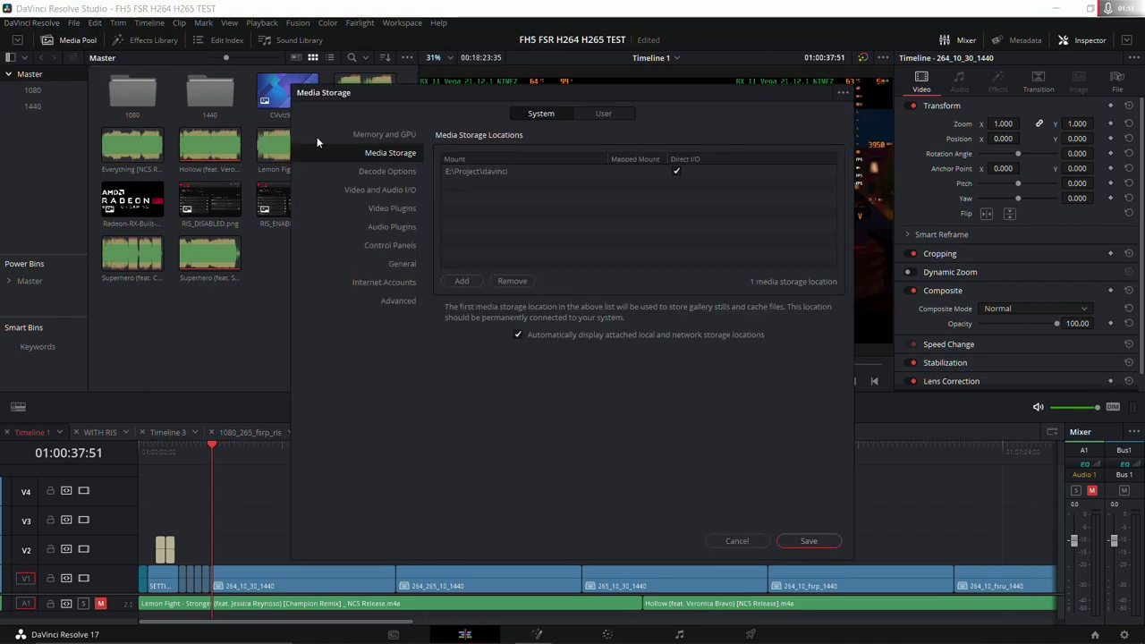
pyautogui.click(378, 134)
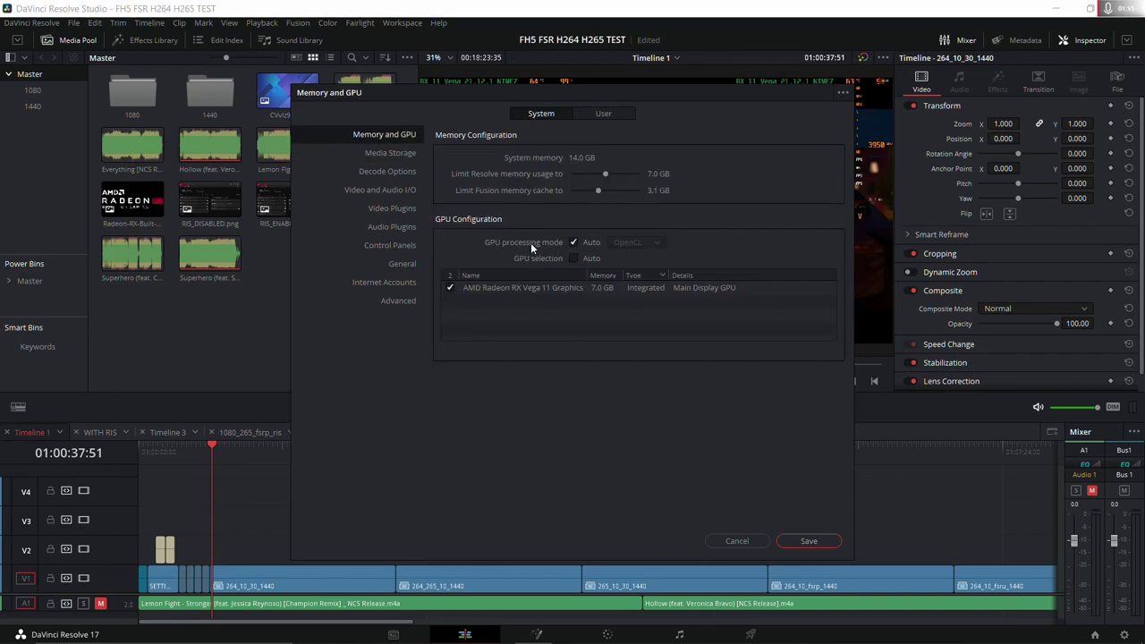
pyautogui.click(572, 244)
pyautogui.click(572, 243)
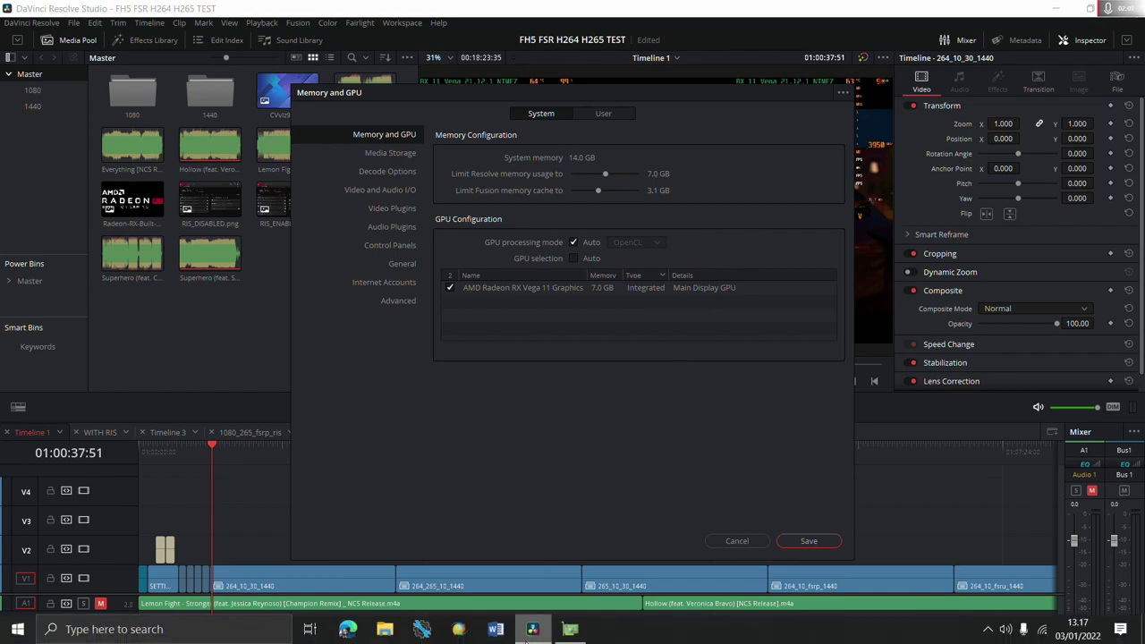
pyautogui.click(569, 630)
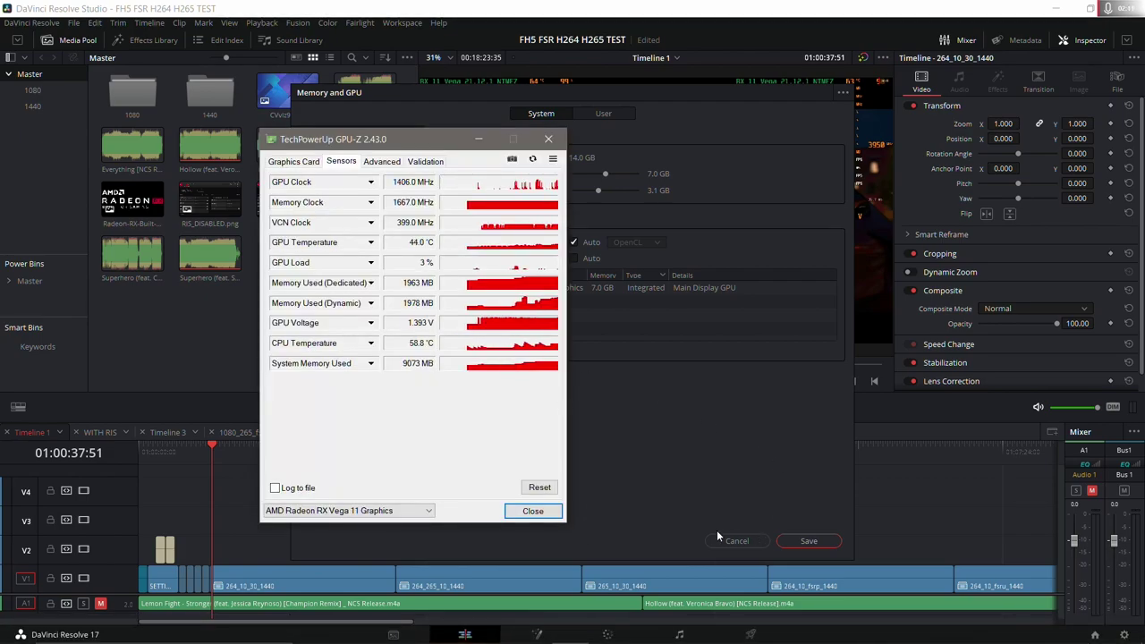
pyautogui.click(788, 540)
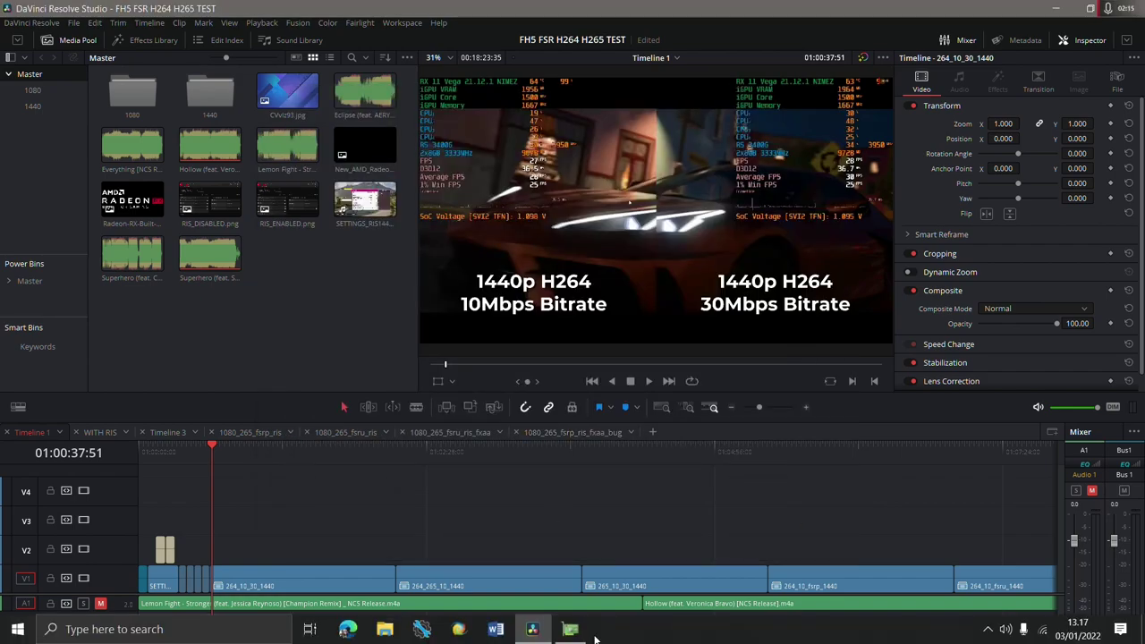
# Look over GPU-Z's Radeon RX Vega 11 sensor readings, then close the GPU-Z window.
pyautogui.click(569, 631)
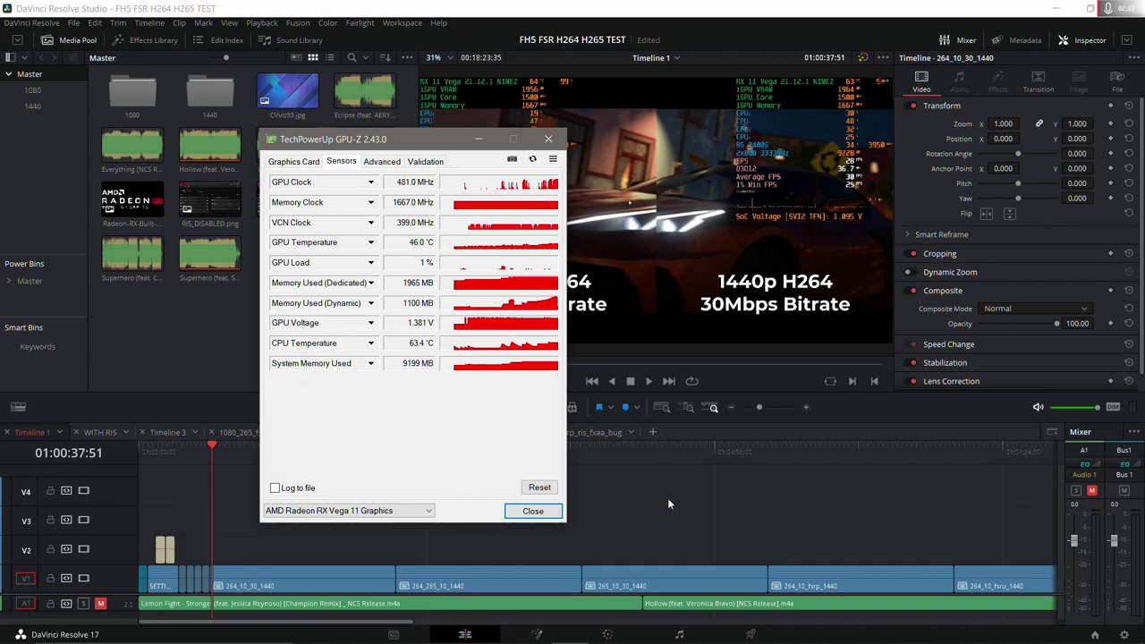
pyautogui.click(669, 530)
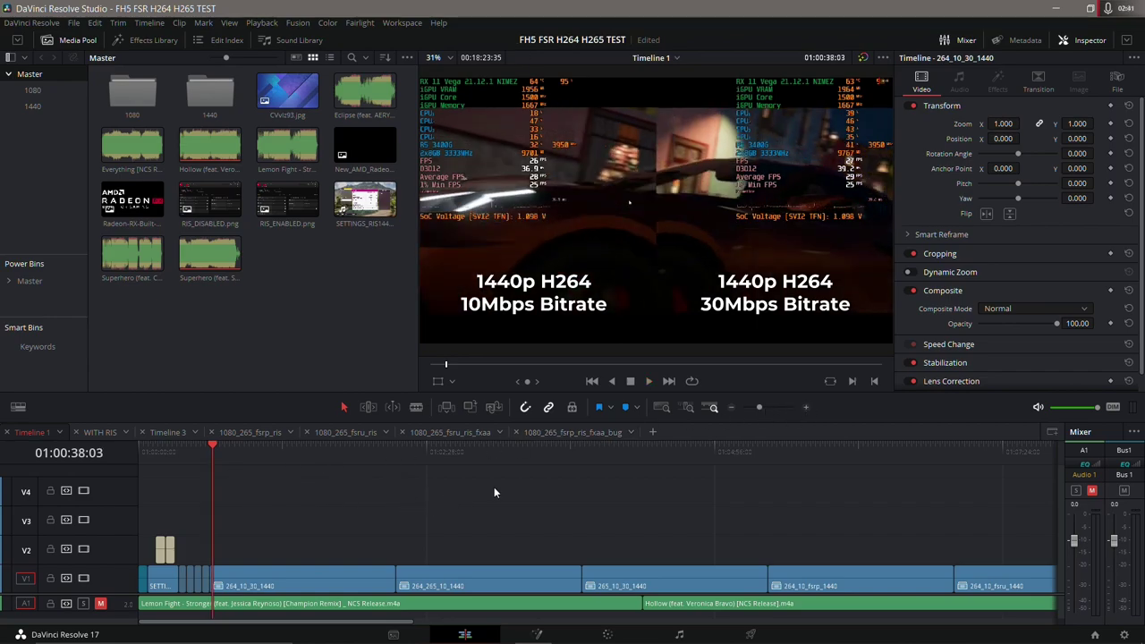
# Zoom the timeline in and play a short stretch of the comparison from around 01:00:50.
pyautogui.click(808, 409)
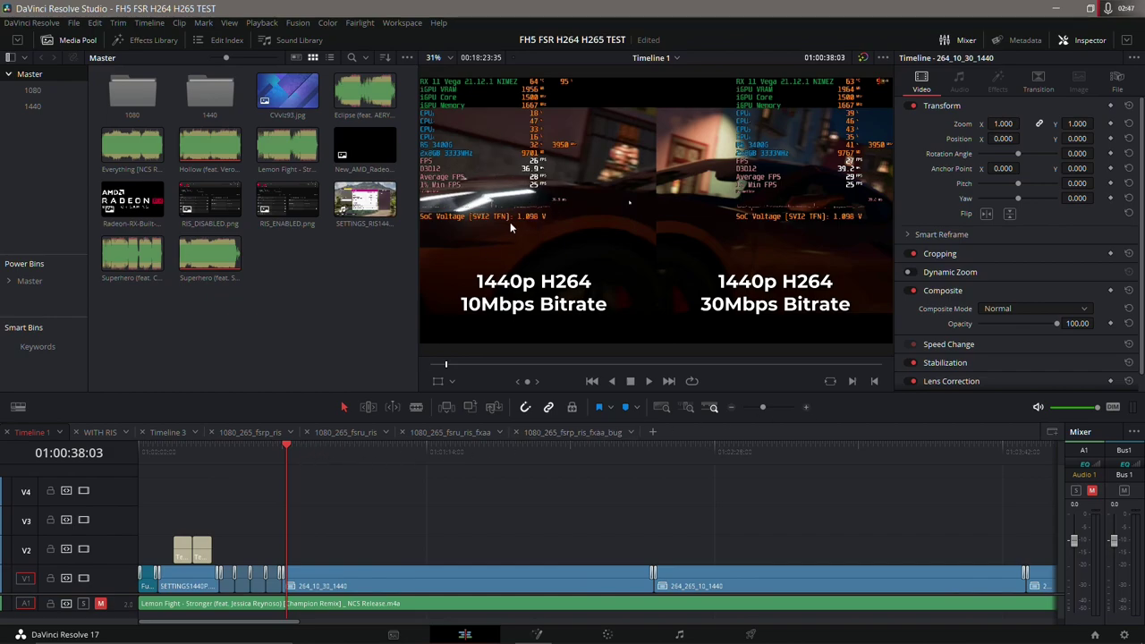
pyautogui.click(297, 451)
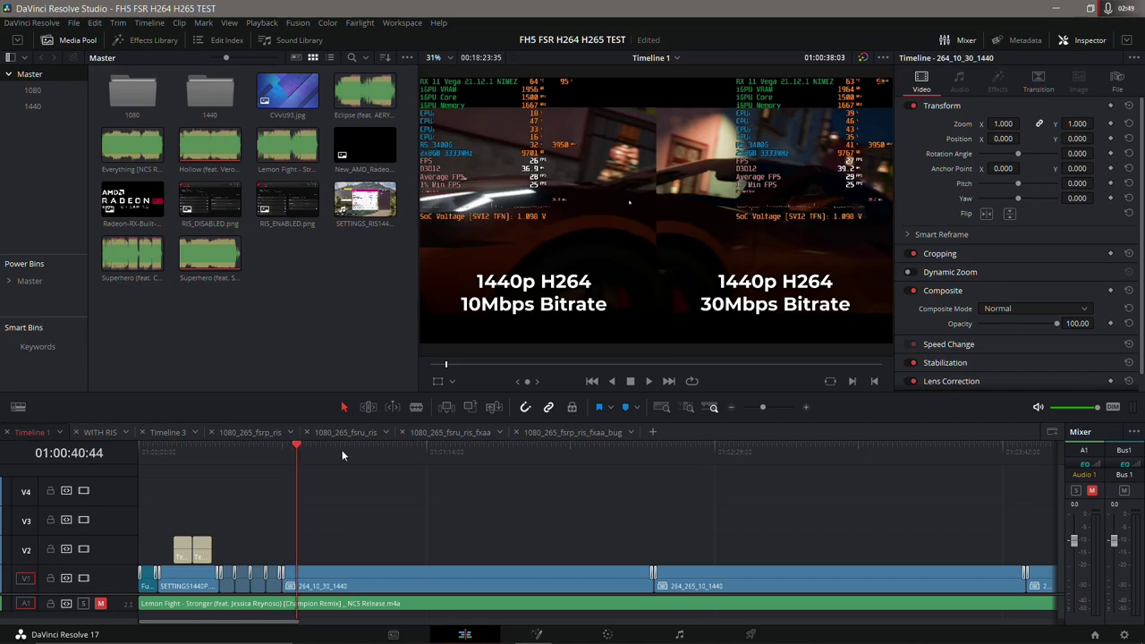
pyautogui.click(335, 450)
pyautogui.click(393, 454)
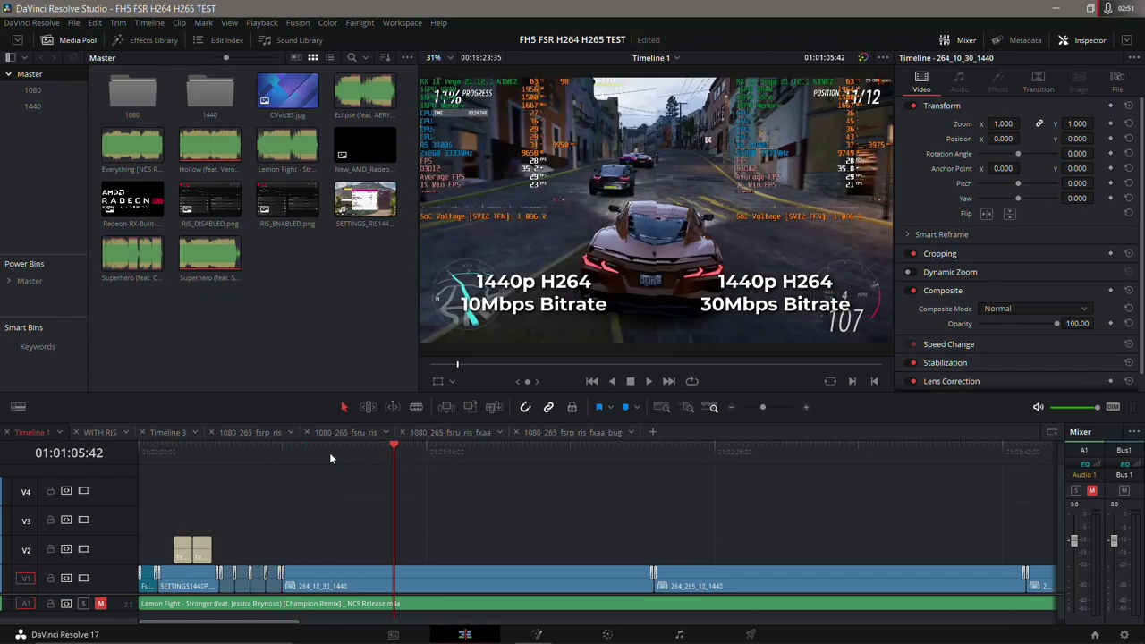
pyautogui.click(331, 452)
pyautogui.press('space')
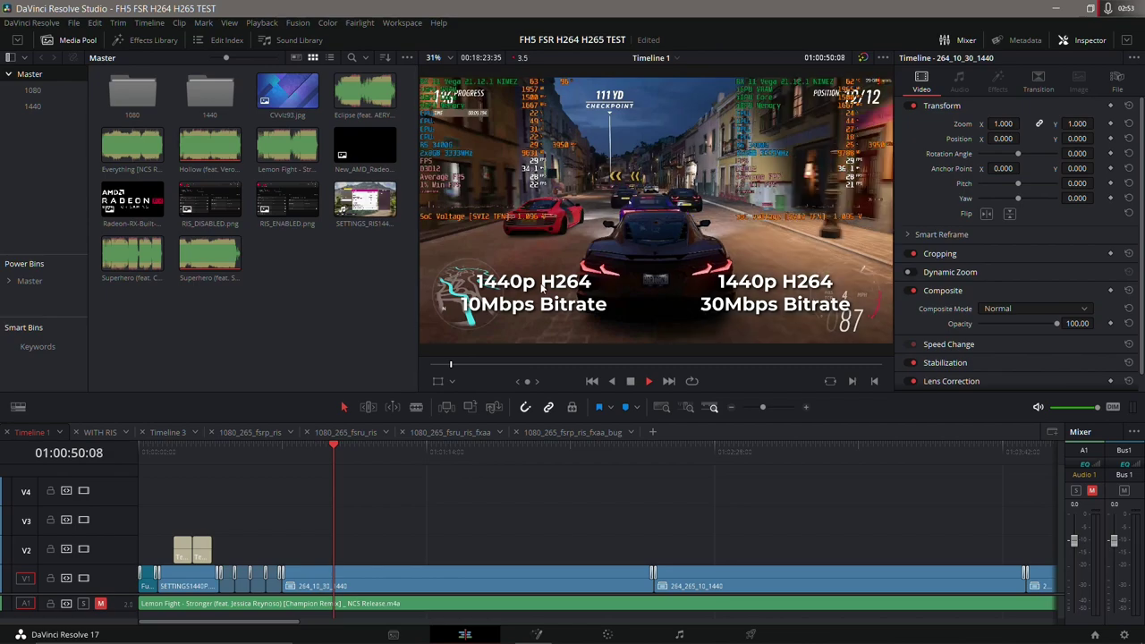
pyautogui.press('space')
# Skim the comparison between roughly 01:01:26 and 01:01:49, checking frames along the way.
pyautogui.click(390, 451)
pyautogui.click(492, 458)
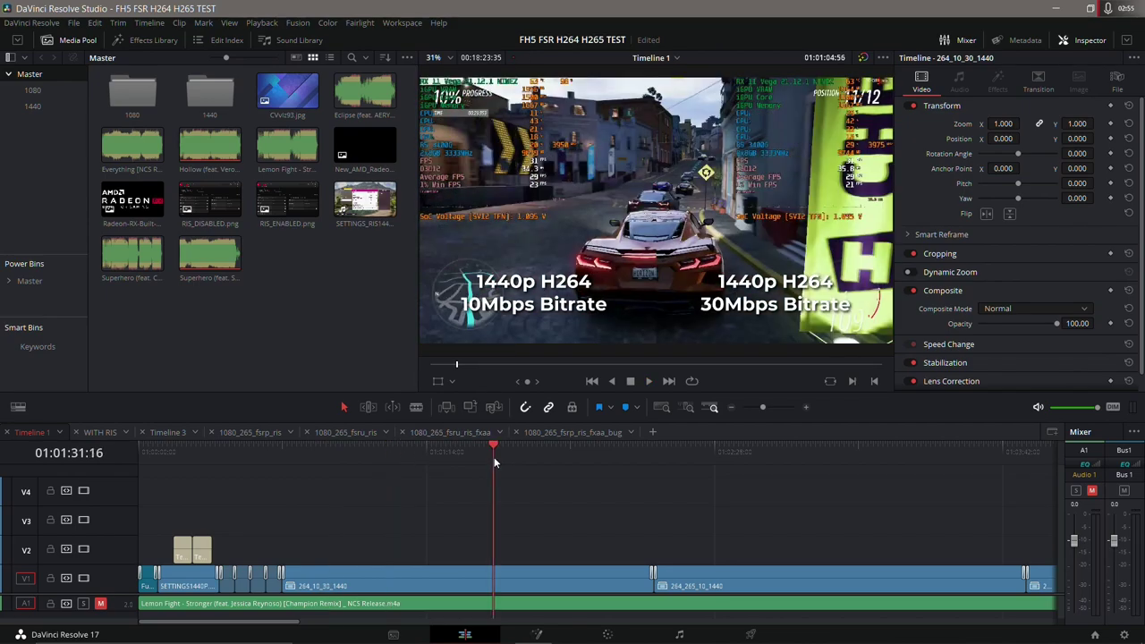
pyautogui.click(562, 459)
pyautogui.click(493, 458)
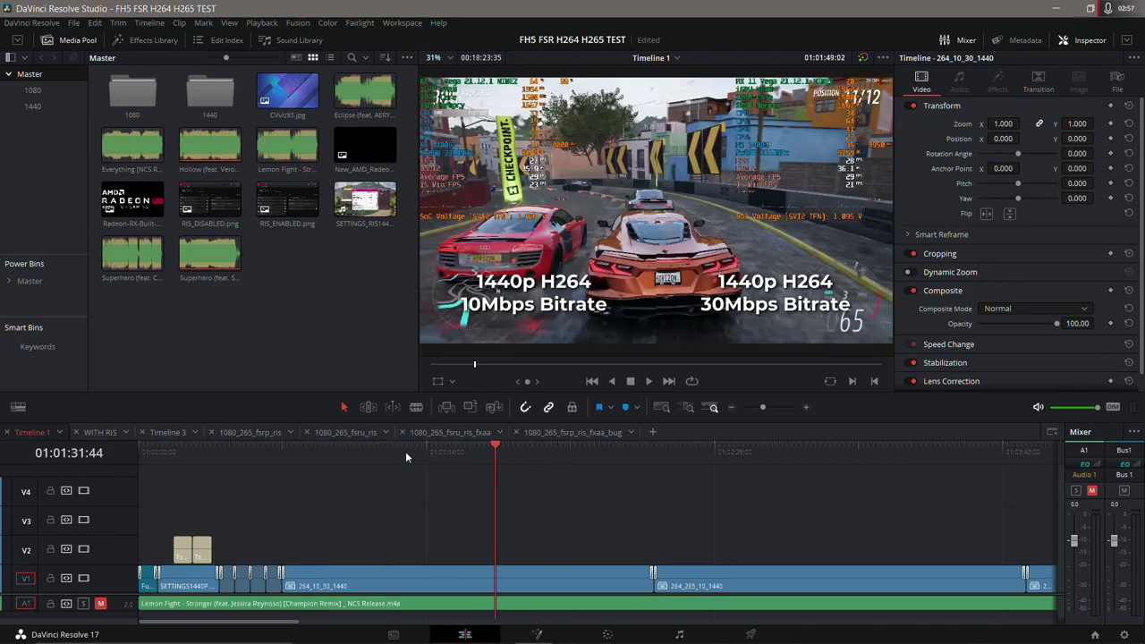
pyautogui.click(405, 452)
pyautogui.click(494, 453)
pyautogui.click(563, 453)
pyautogui.click(599, 452)
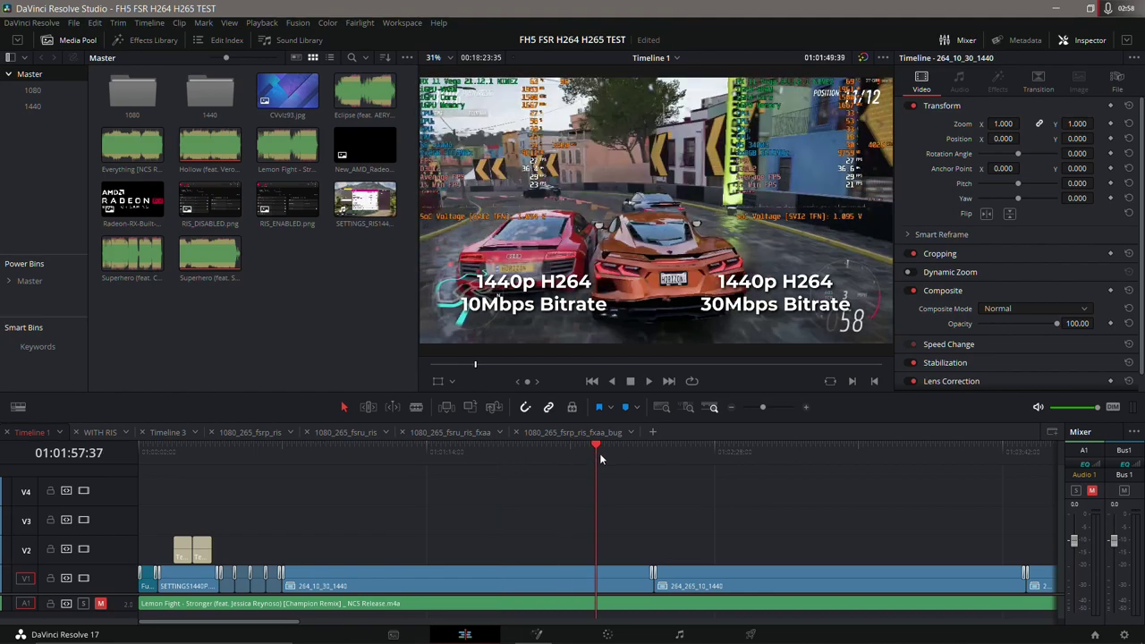
pyautogui.click(628, 451)
# Compare frames at 01:01:26:22, 01:01:35:06 and 01:01:46:35, ending at 01:02:07:25.
pyautogui.click(473, 450)
pyautogui.click(400, 453)
pyautogui.click(508, 455)
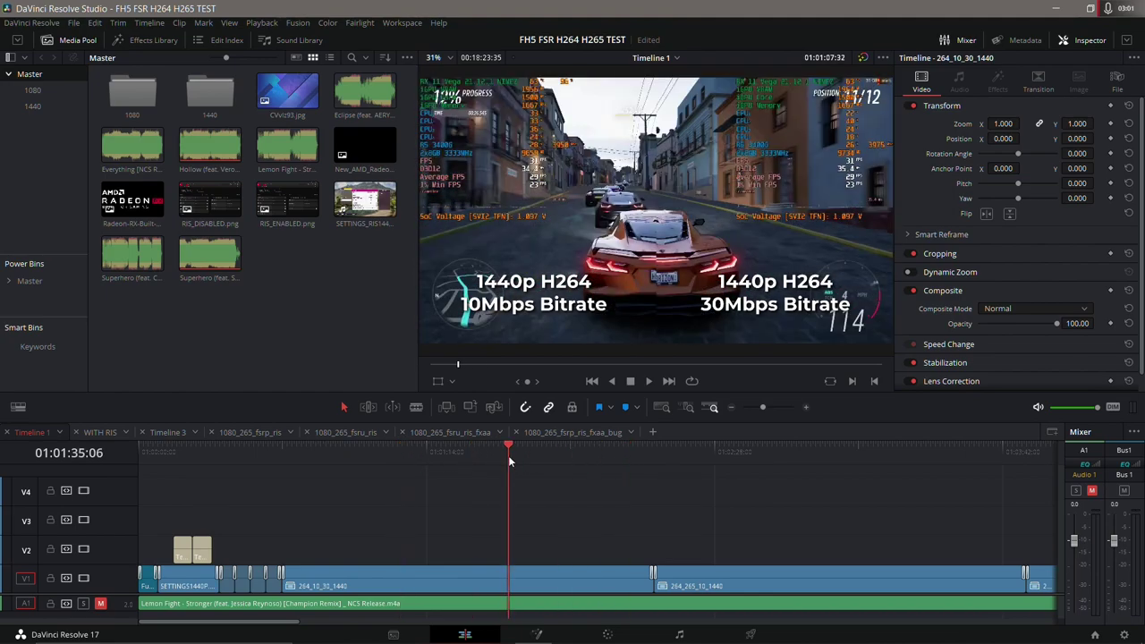
pyautogui.click(564, 453)
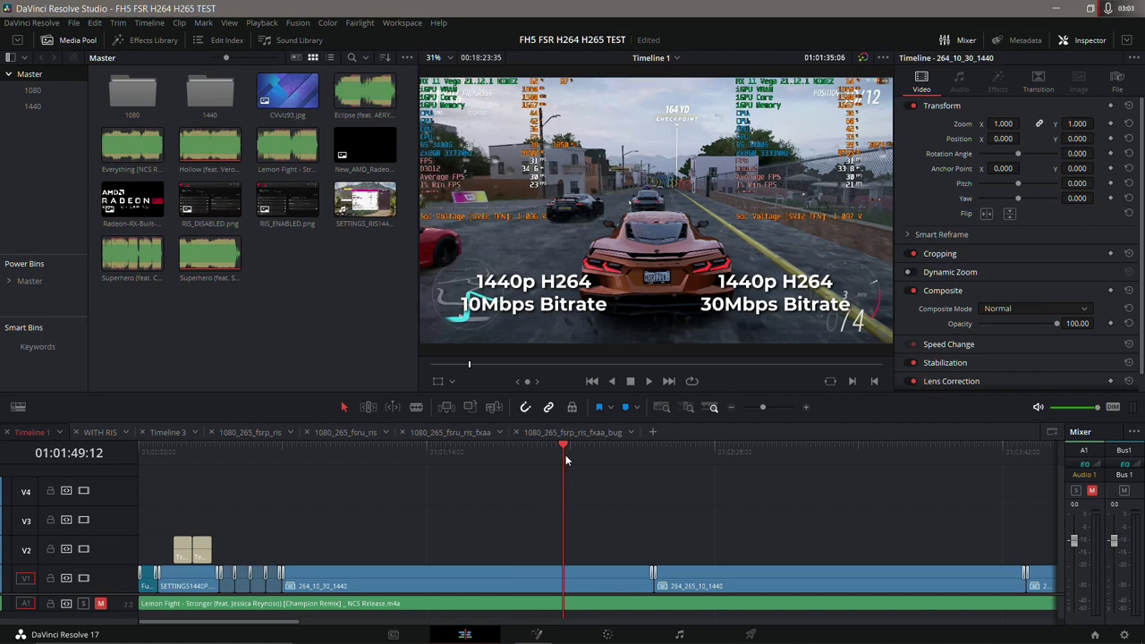
pyautogui.click(471, 452)
pyautogui.click(553, 452)
pyautogui.click(634, 454)
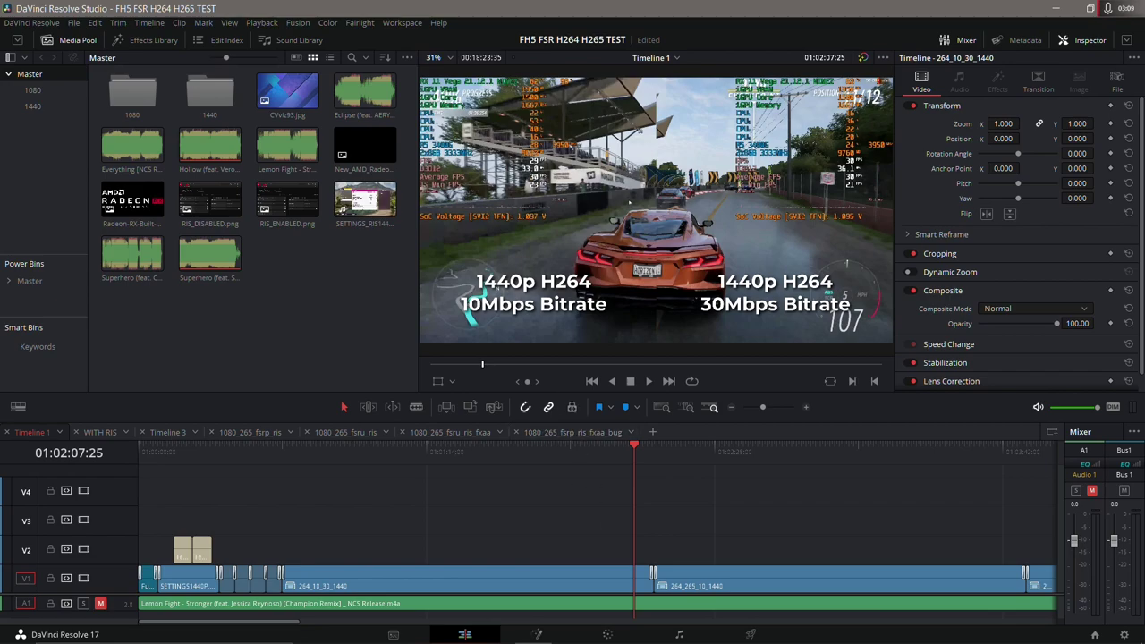
# Open Task Manager from the taskbar and show the Performance tab's Memory statistics.
pyautogui.rightClick(706, 629)
pyautogui.click(747, 561)
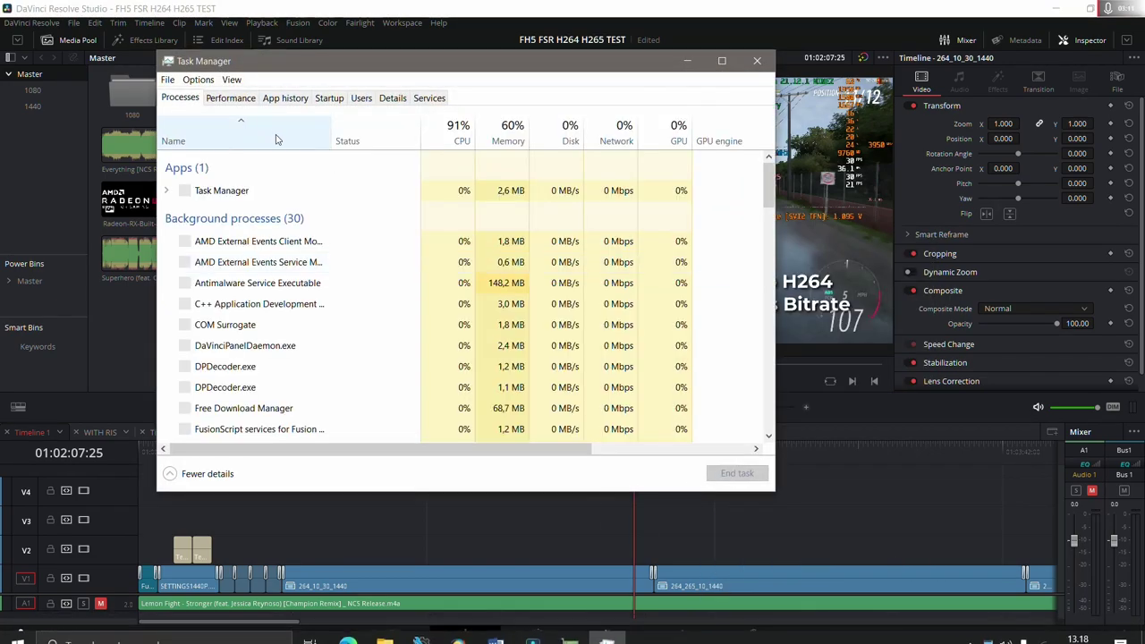
pyautogui.click(231, 97)
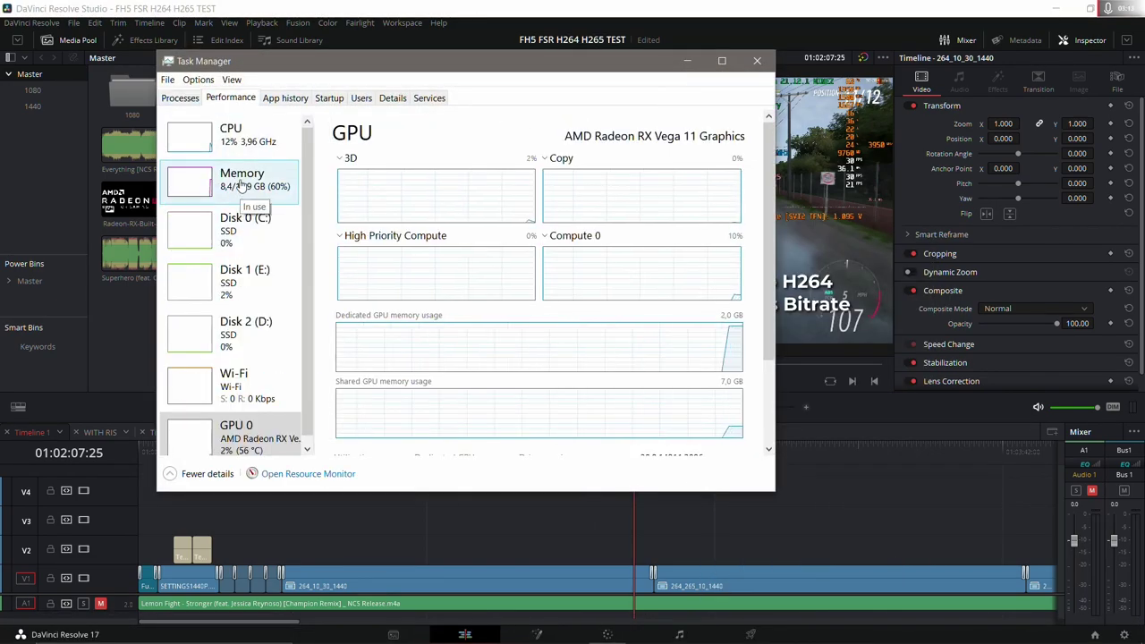
pyautogui.click(240, 183)
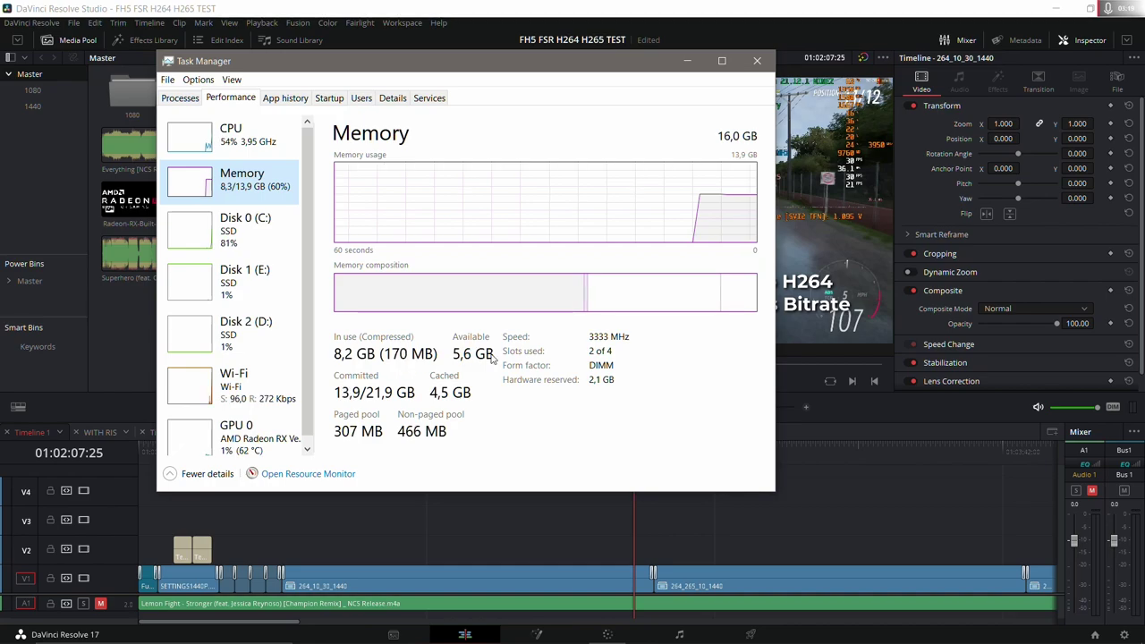
# Minimize Task Manager and bring up the DaVinci Resolve application menu.
pyautogui.click(771, 5)
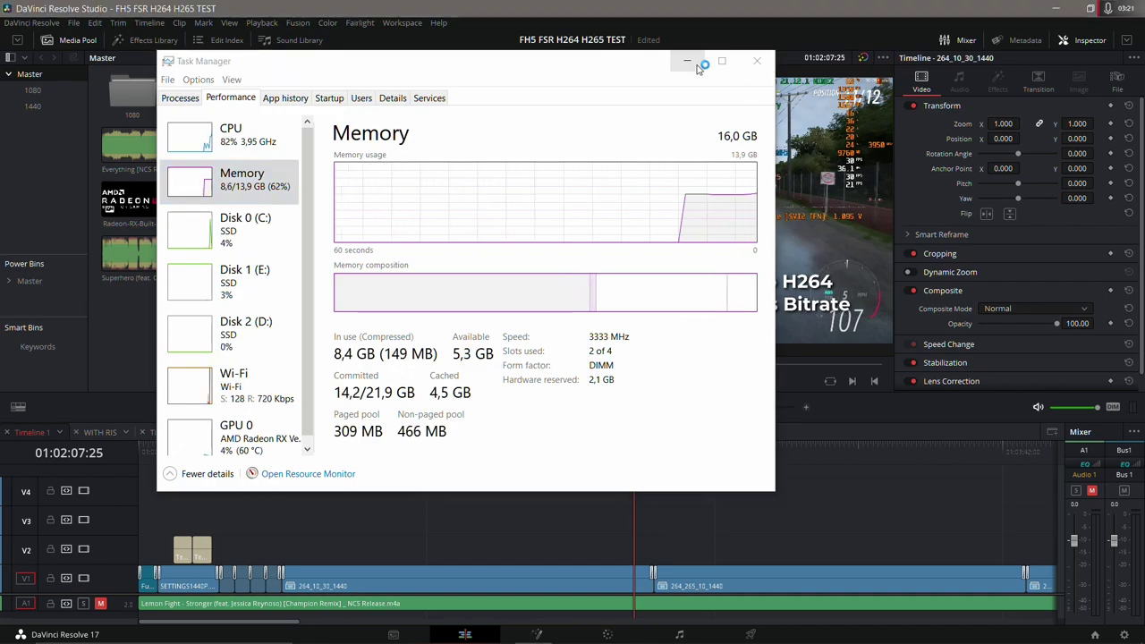
pyautogui.click(690, 60)
pyautogui.click(31, 22)
# Check the Memory and GPU preferences without changes, then jump to the opening title card.
pyautogui.click(69, 83)
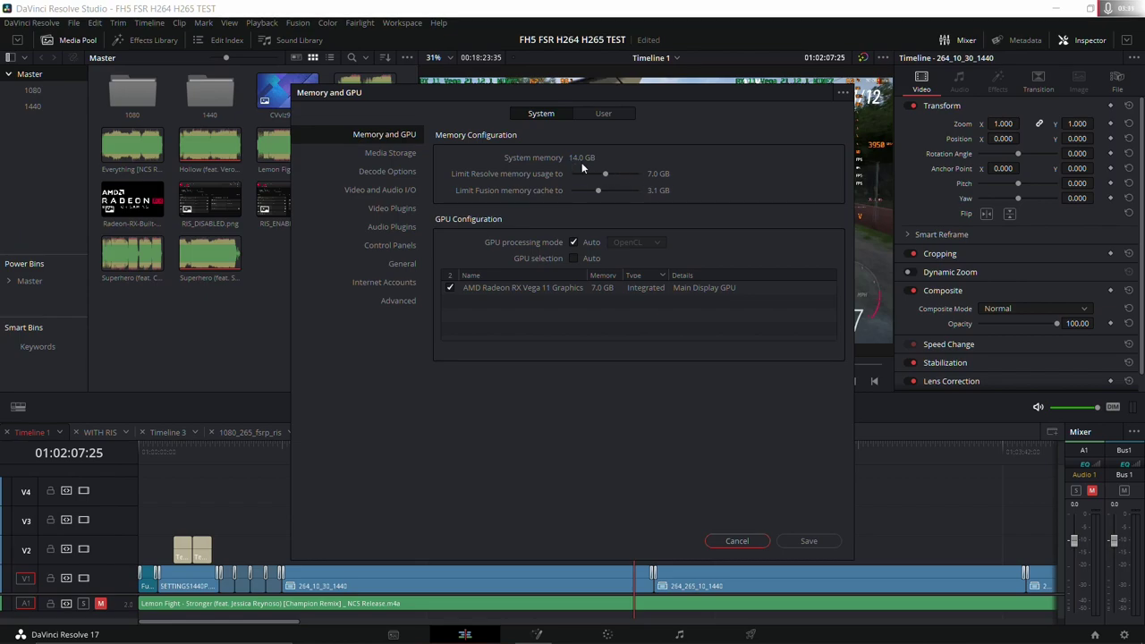
pyautogui.click(747, 541)
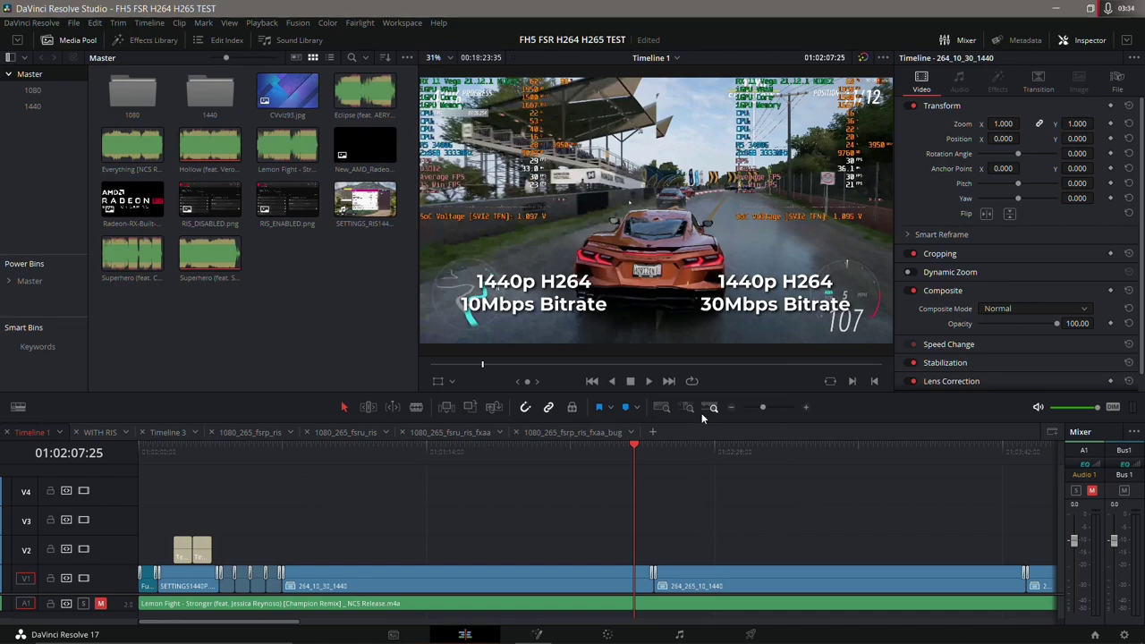
pyautogui.click(142, 448)
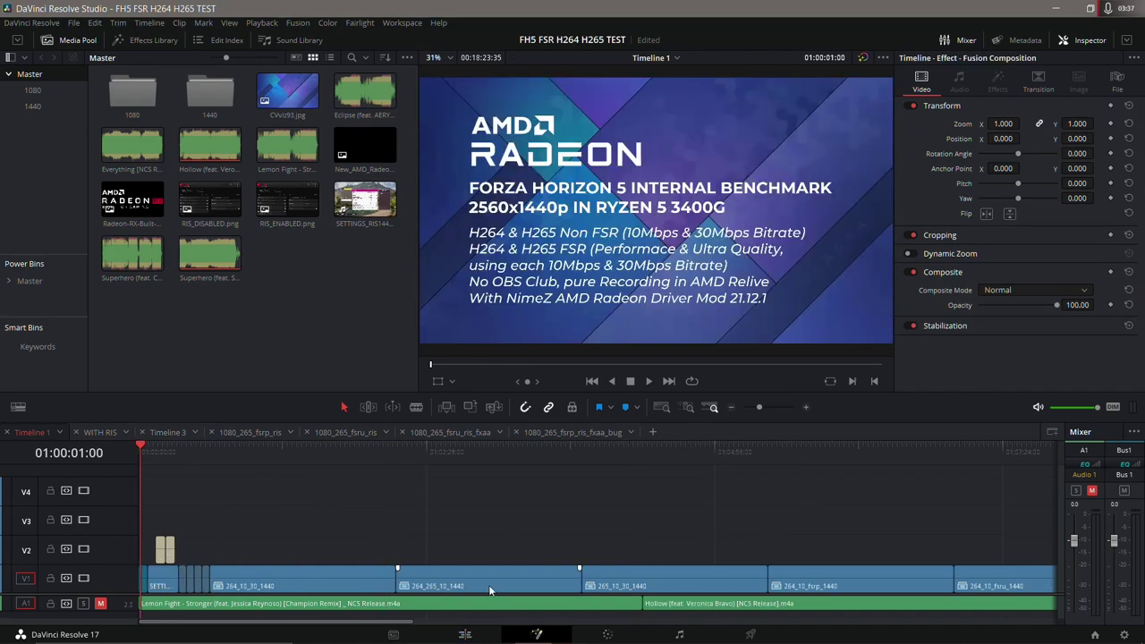
# Open the AMD Radeon title card in Fusion, play its animation, and save the project.
pyautogui.hotkey('shift', '5')
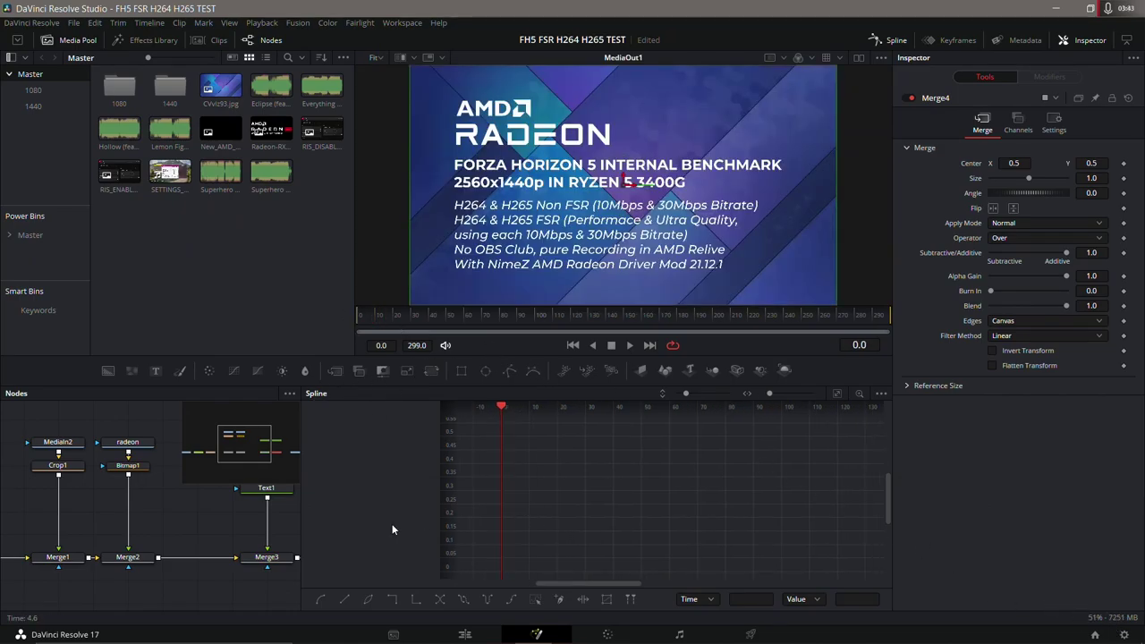
pyautogui.press('space')
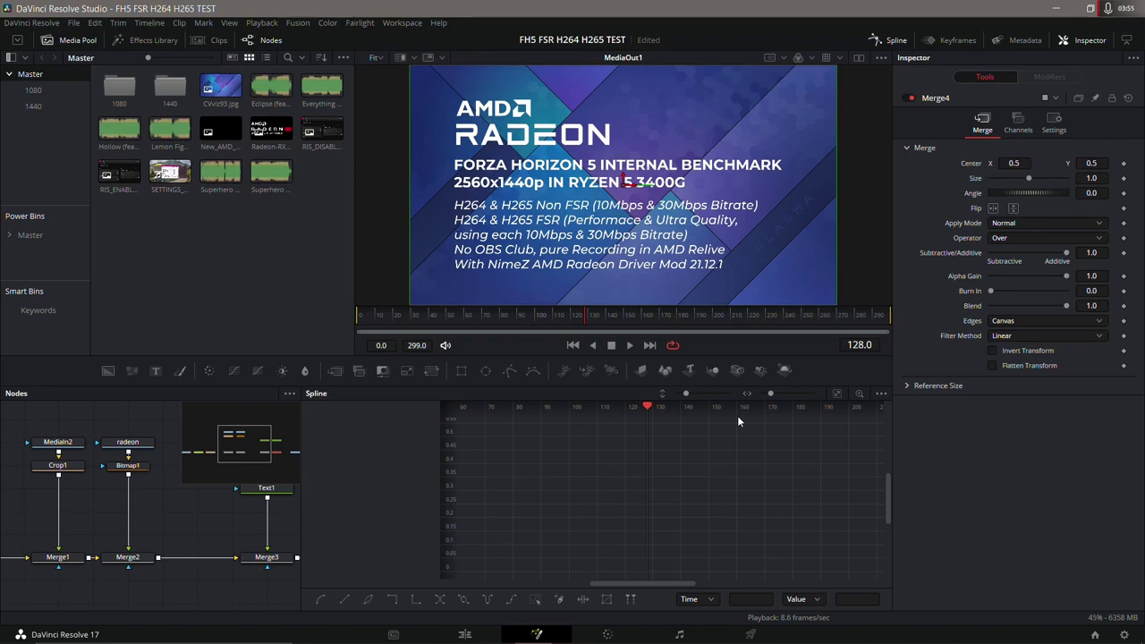
pyautogui.hotkey('ctrl', 's')
# Return to the Edit page at 01:00:36:51, check the Deliver page render queue, then come back.
pyautogui.click(465, 634)
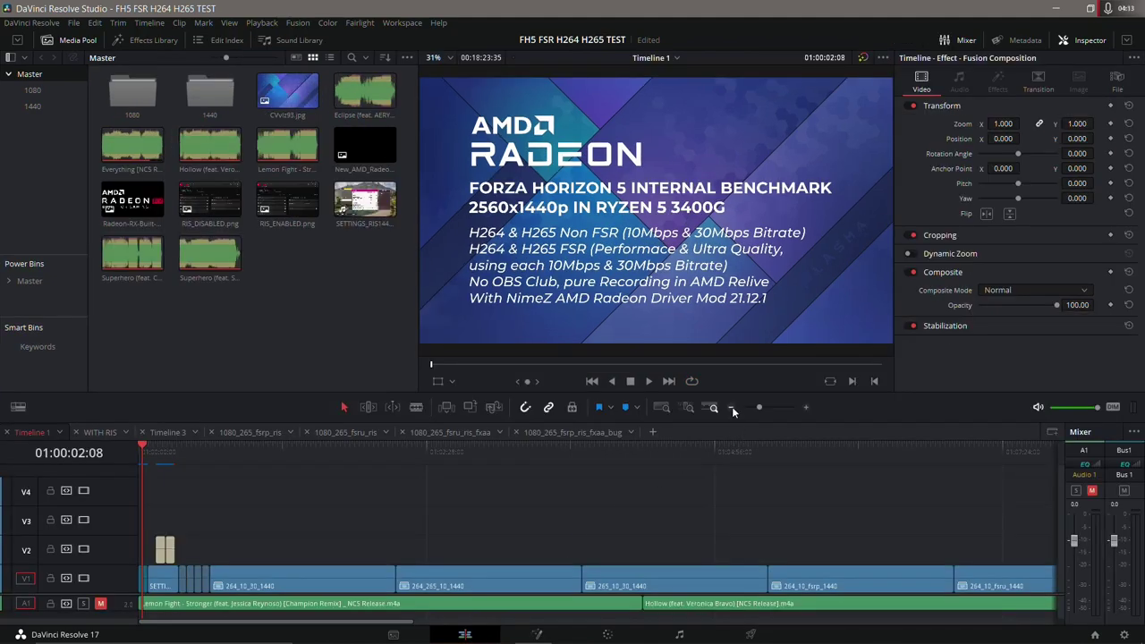
pyautogui.click(211, 455)
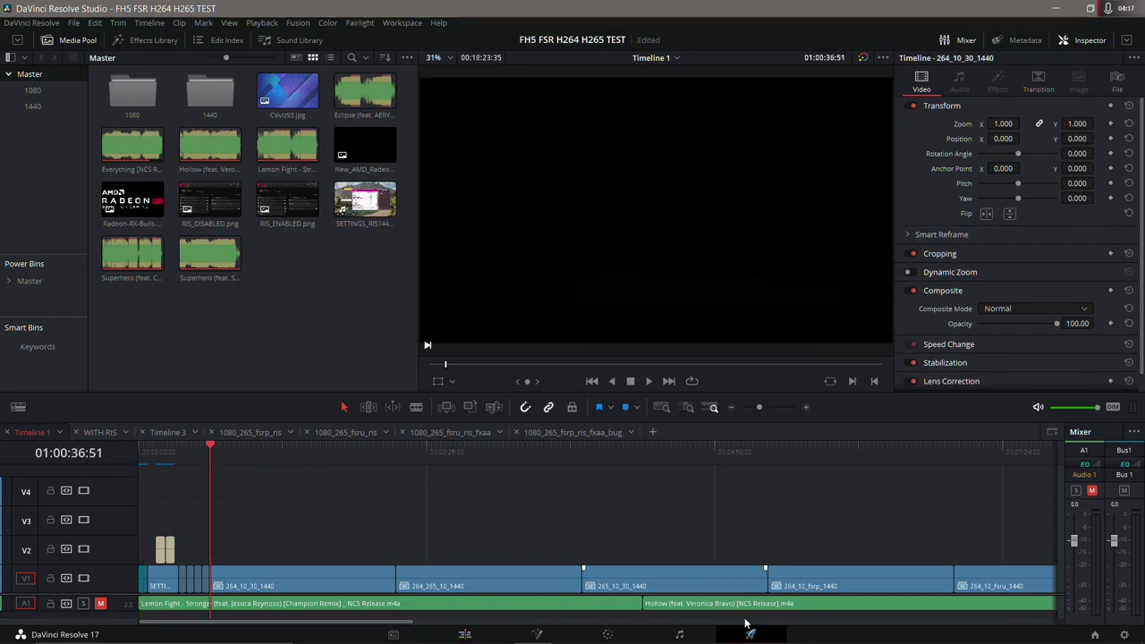
pyautogui.click(749, 633)
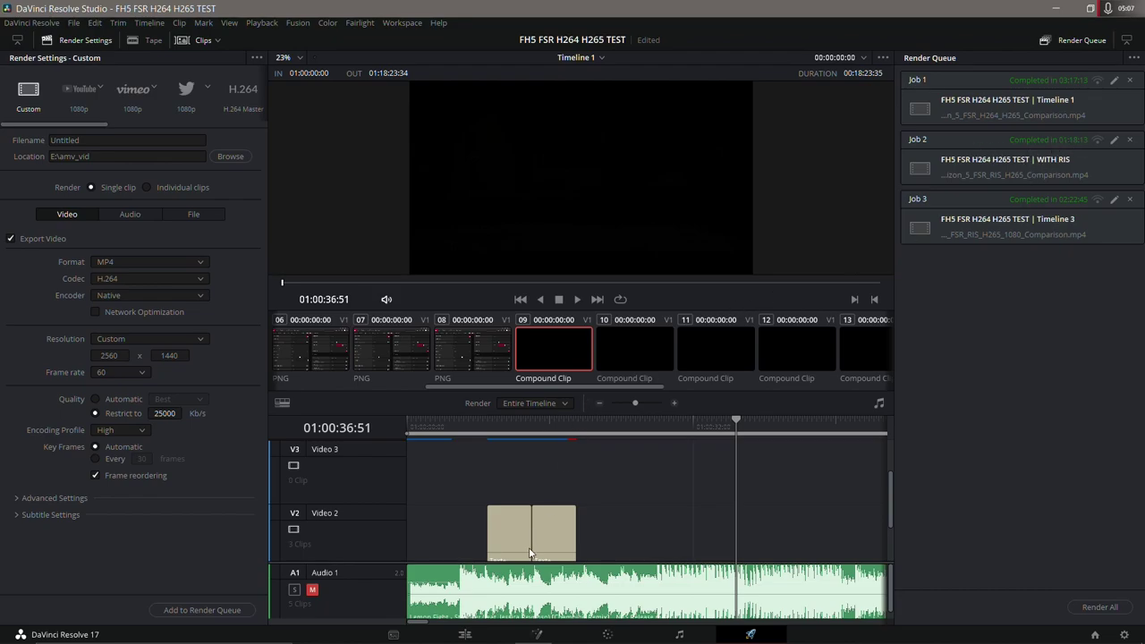
pyautogui.click(465, 634)
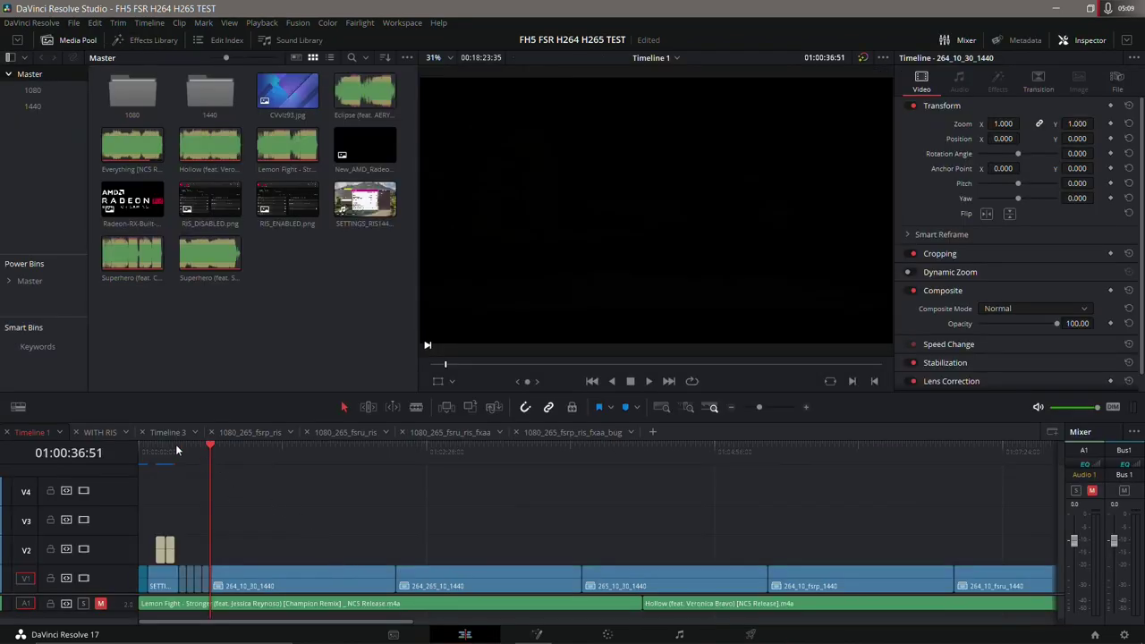
# Switch to the WITH RIS timeline, zoom out, park at 01:01:53:20, and open the Deliver page.
pyautogui.click(100, 433)
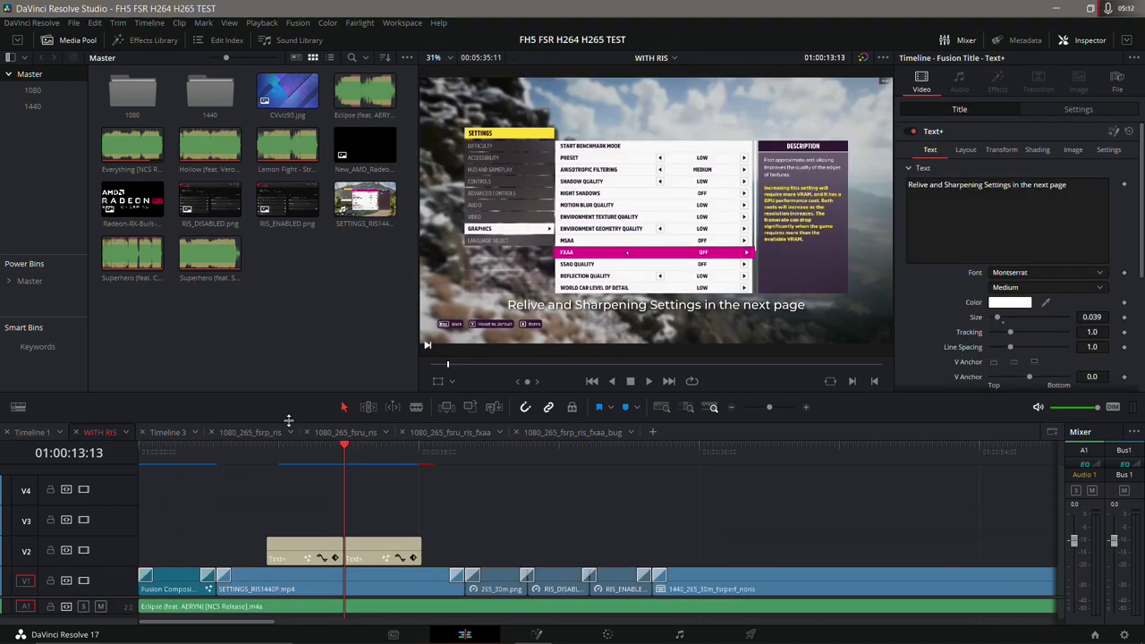
pyautogui.click(730, 408)
pyautogui.click(731, 408)
pyautogui.click(471, 456)
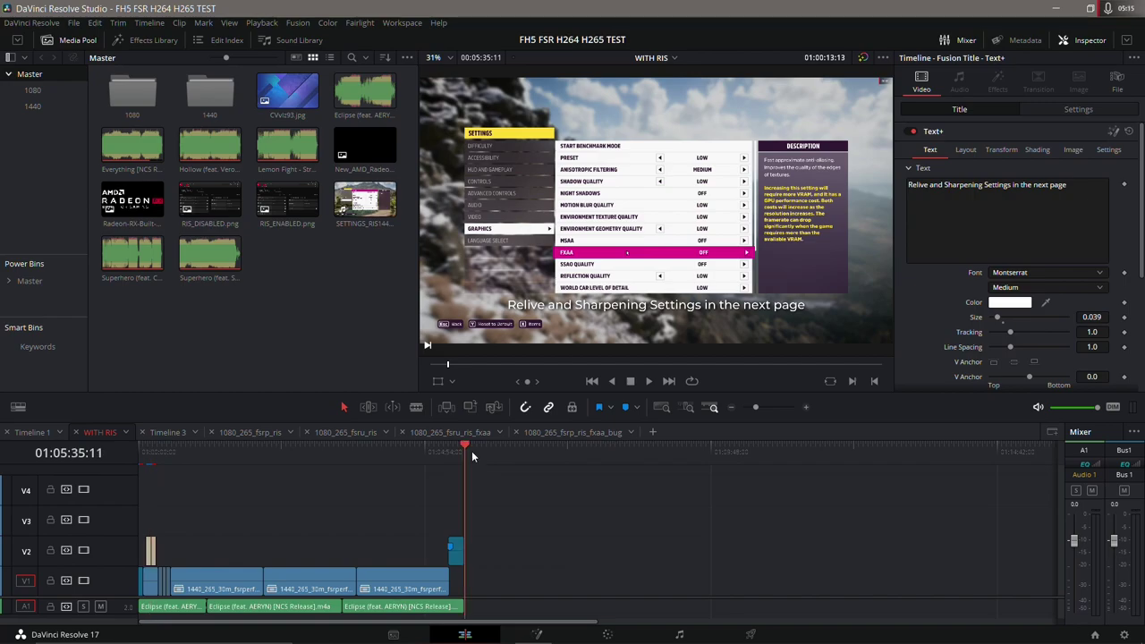
pyautogui.click(249, 452)
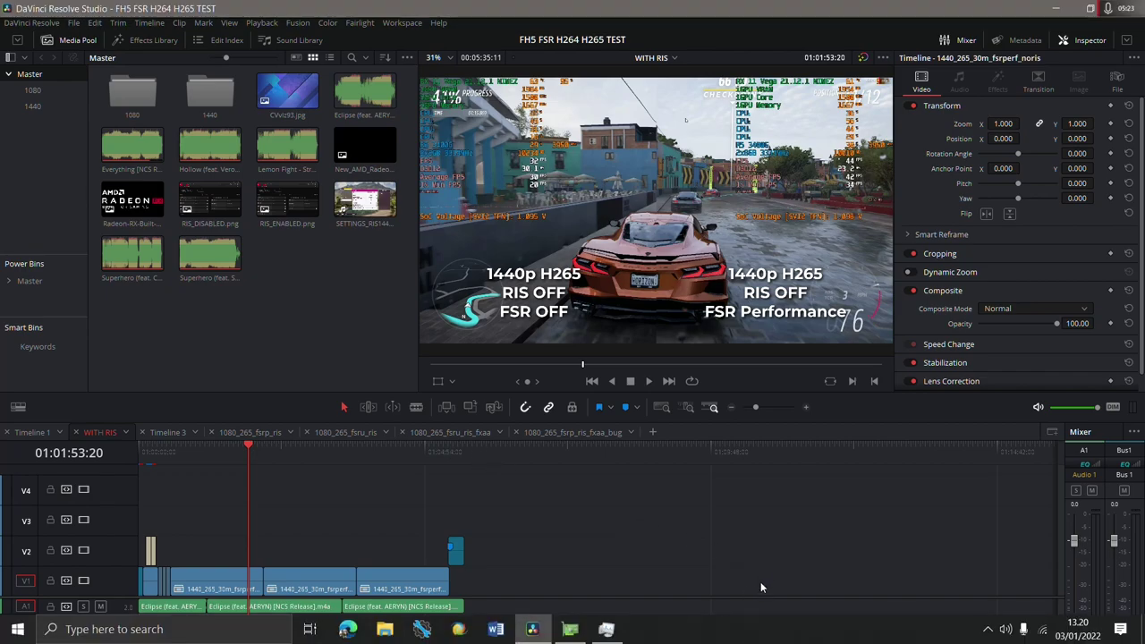
pyautogui.hotkey('shift', '8')
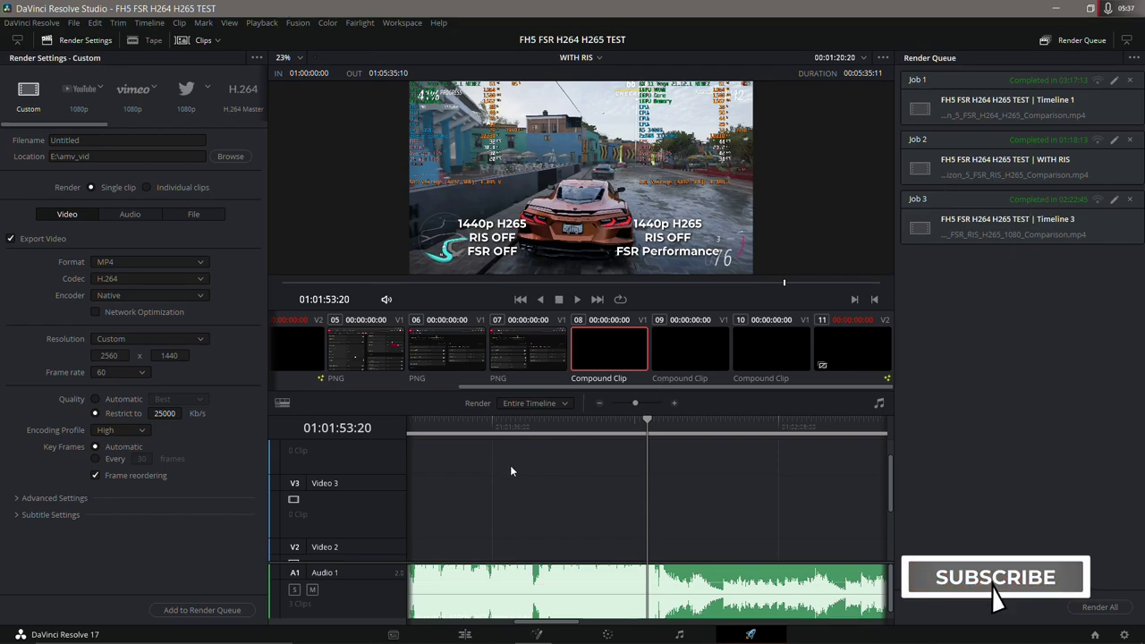
# Check Timeline 3's render settings on the Deliver page, then switch back to Timeline 1 in Edit.
pyautogui.click(469, 635)
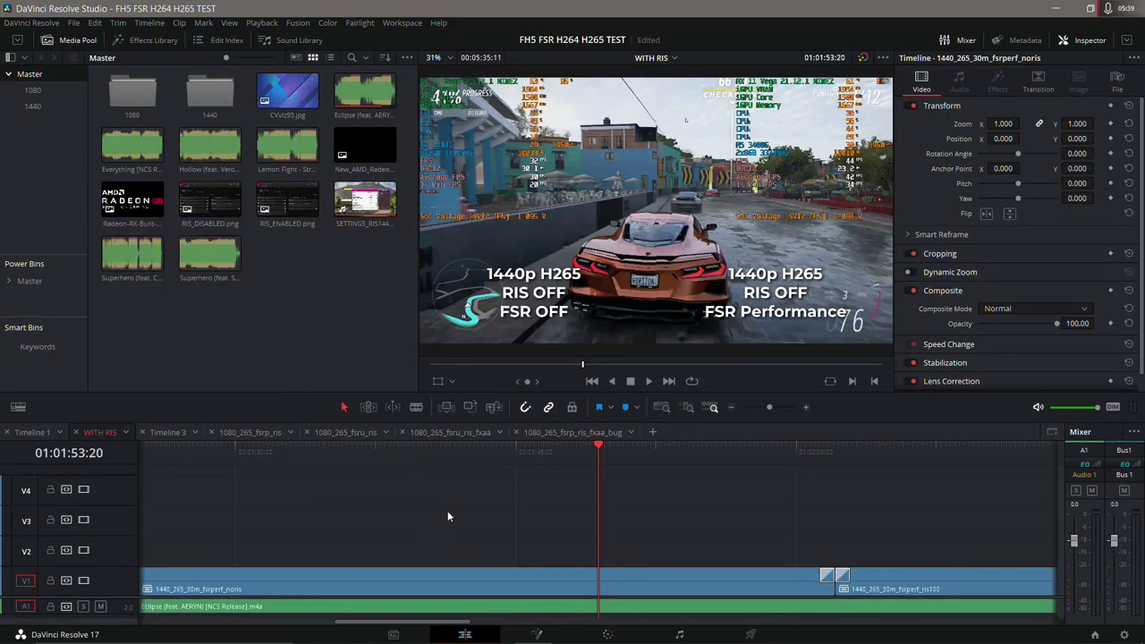
pyautogui.click(170, 432)
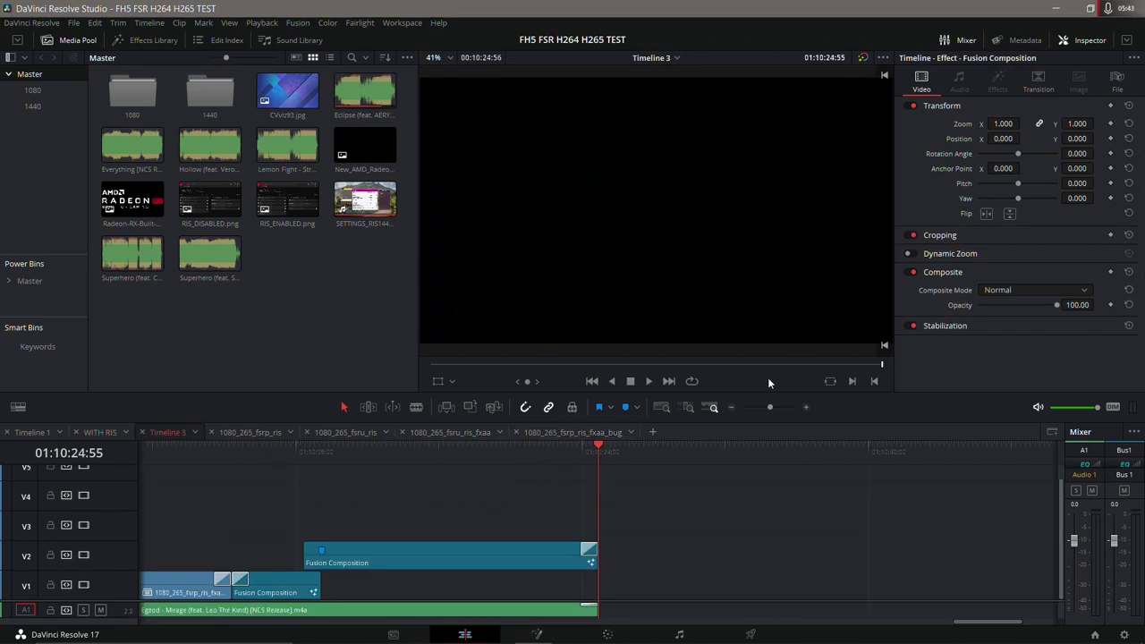
pyautogui.click(749, 634)
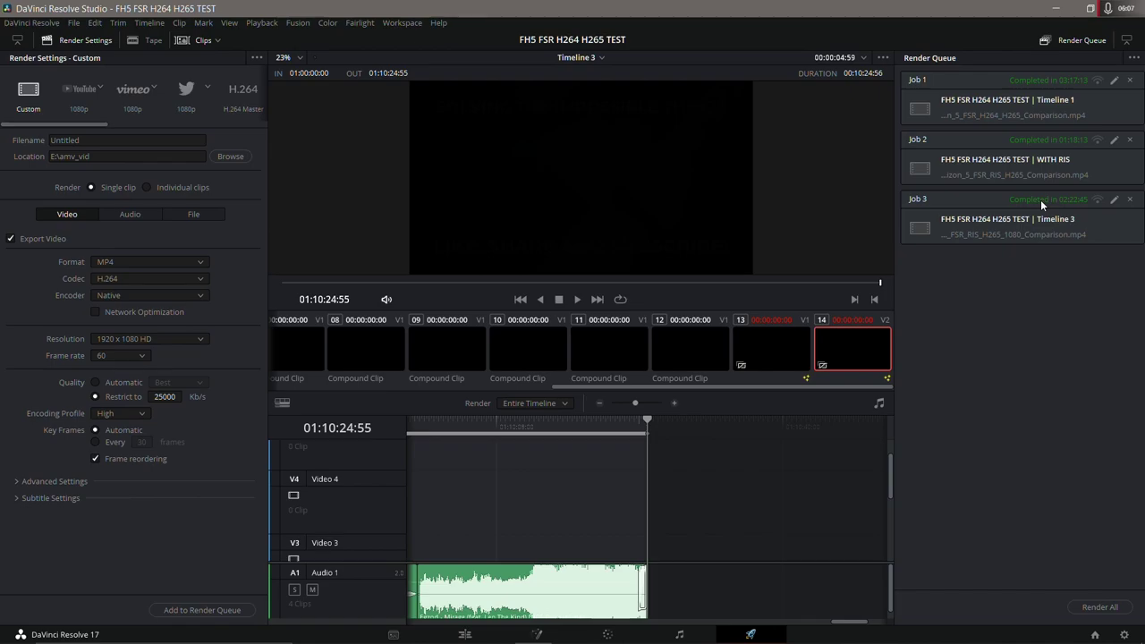
pyautogui.click(464, 634)
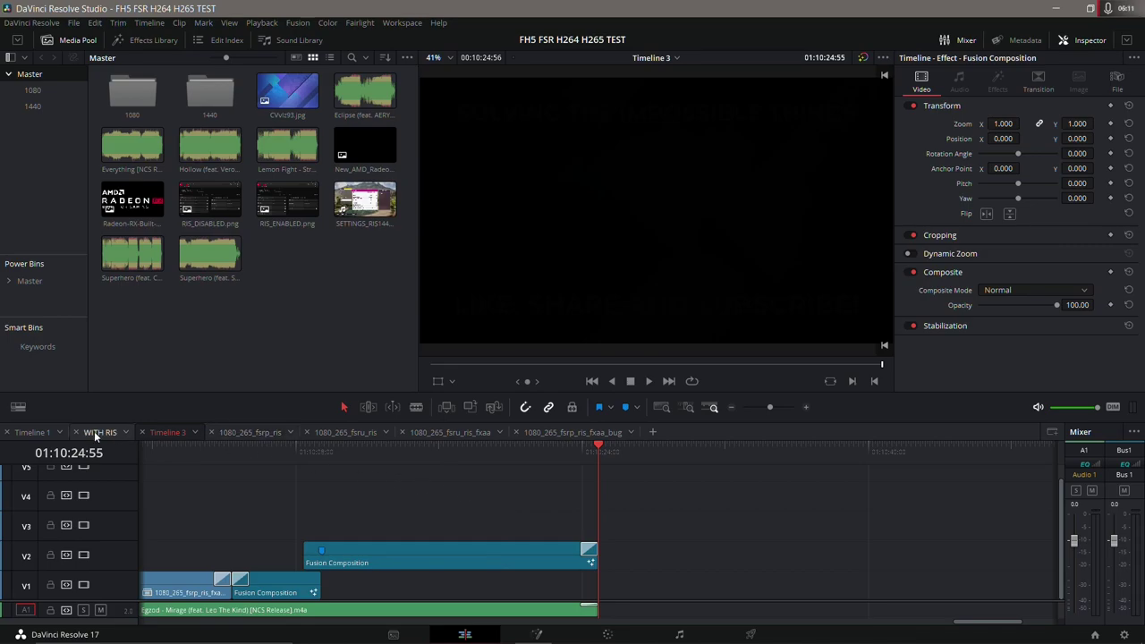
pyautogui.click(32, 432)
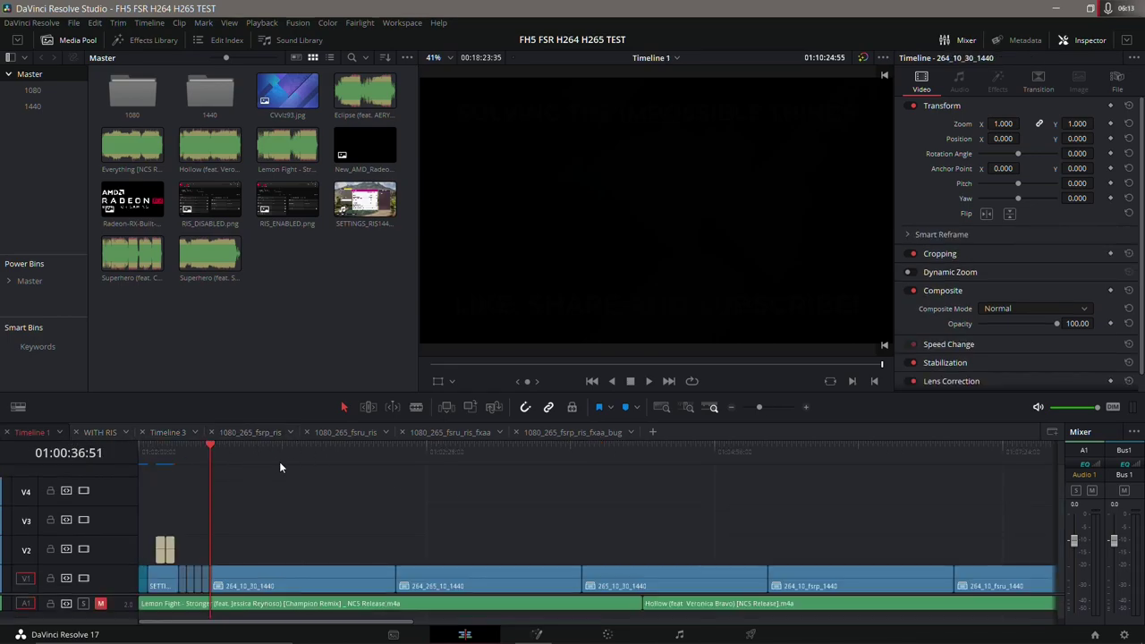
# Set the In point at 01:00:37:51 on the 264_10_30_1440 clip and mute the audio track.
pyautogui.click(805, 407)
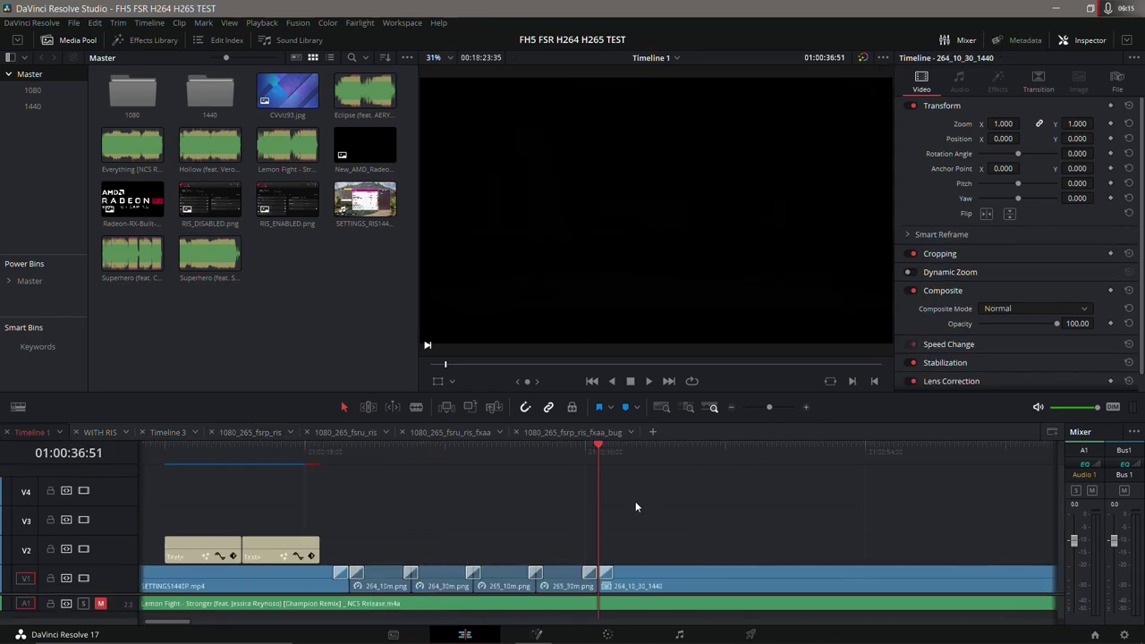
pyautogui.click(615, 456)
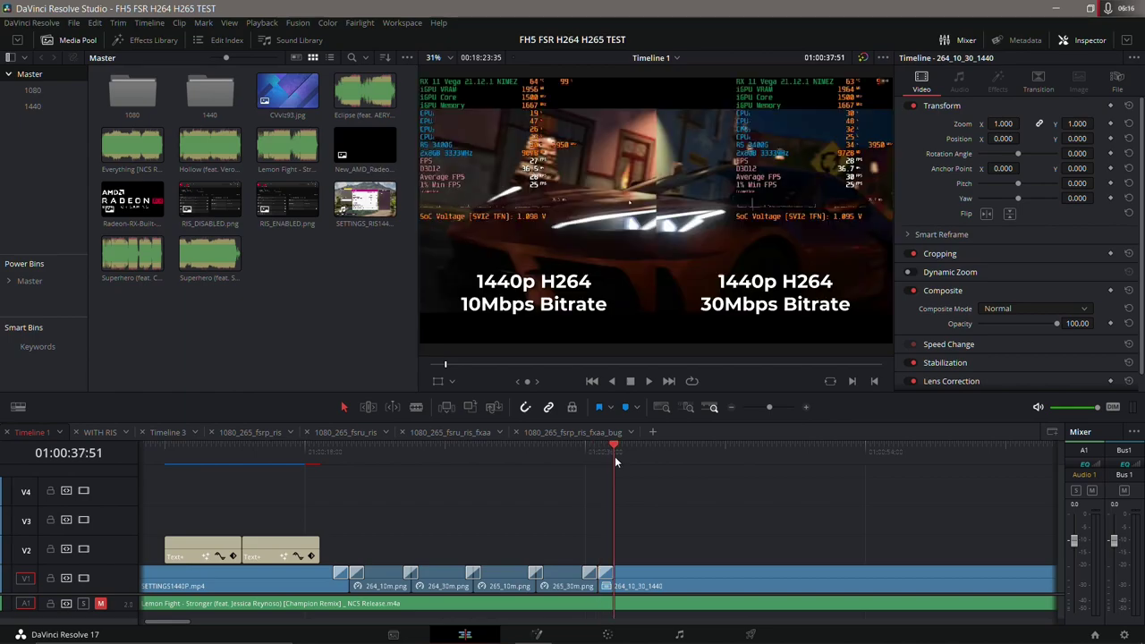
pyautogui.click(853, 384)
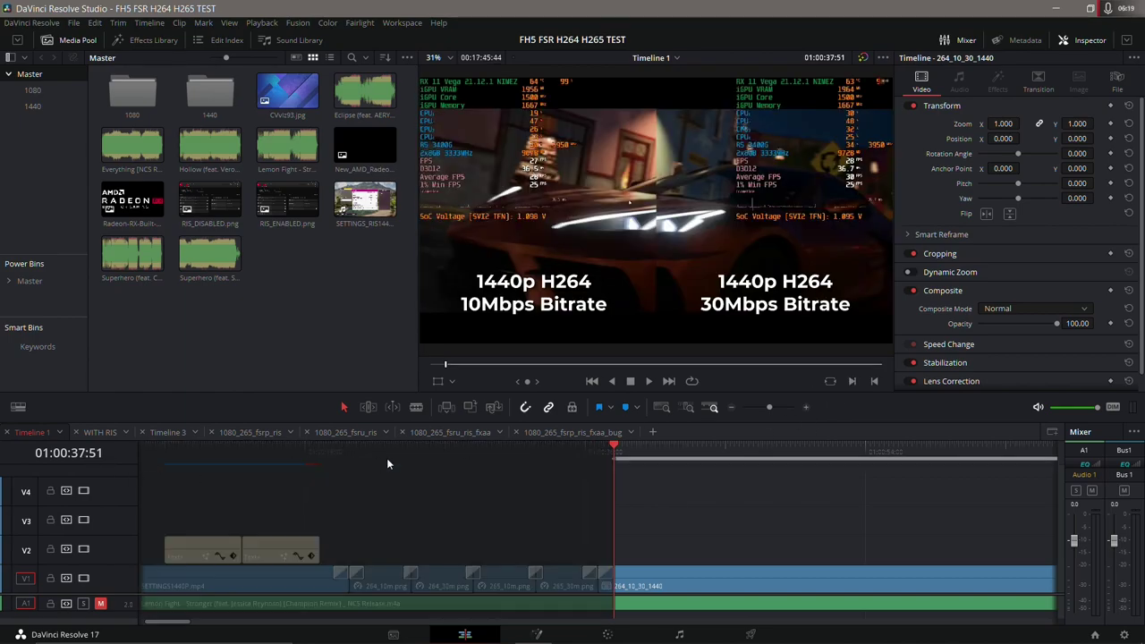
pyautogui.click(631, 451)
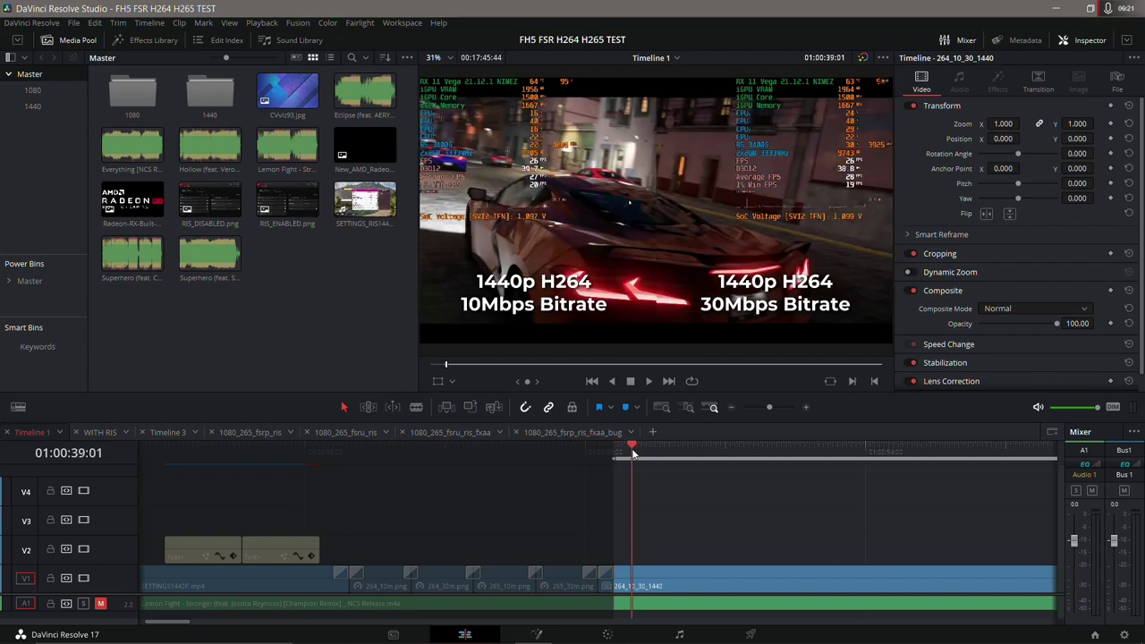
pyautogui.click(615, 453)
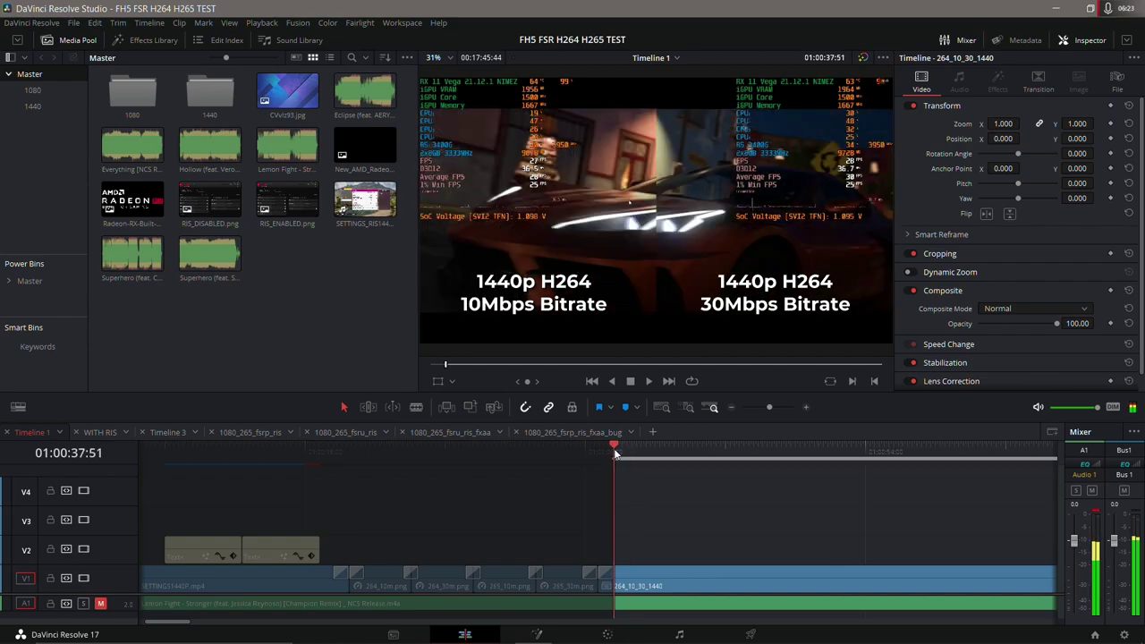
pyautogui.click(101, 604)
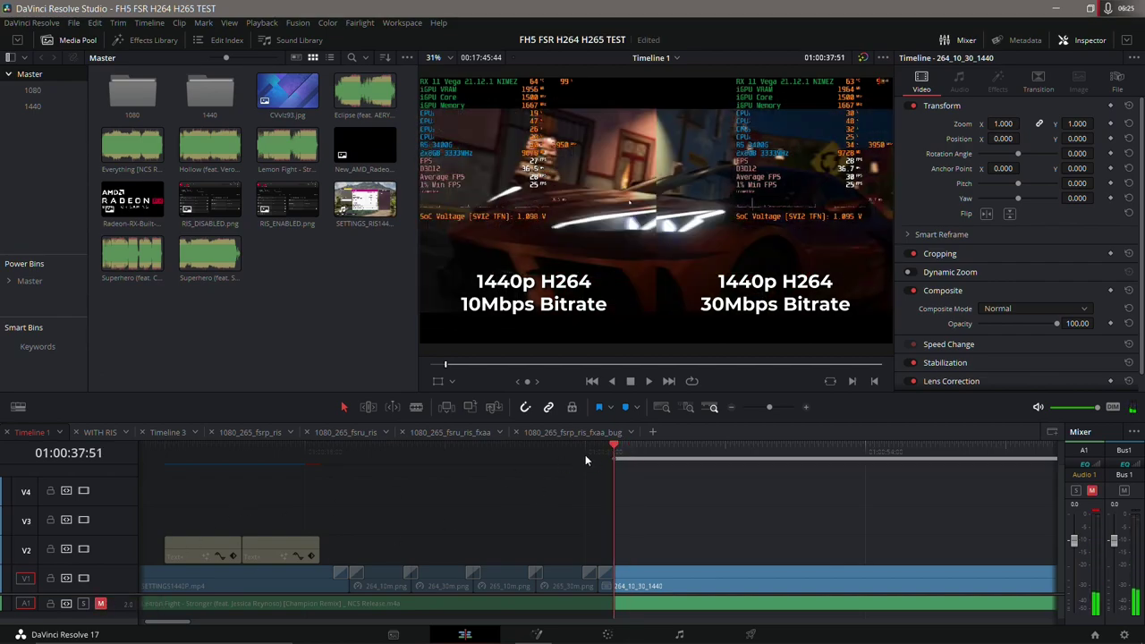
# Park the playhead at 01:00:39:51, two frames back from about 01:00:39:56.
pyautogui.click(641, 449)
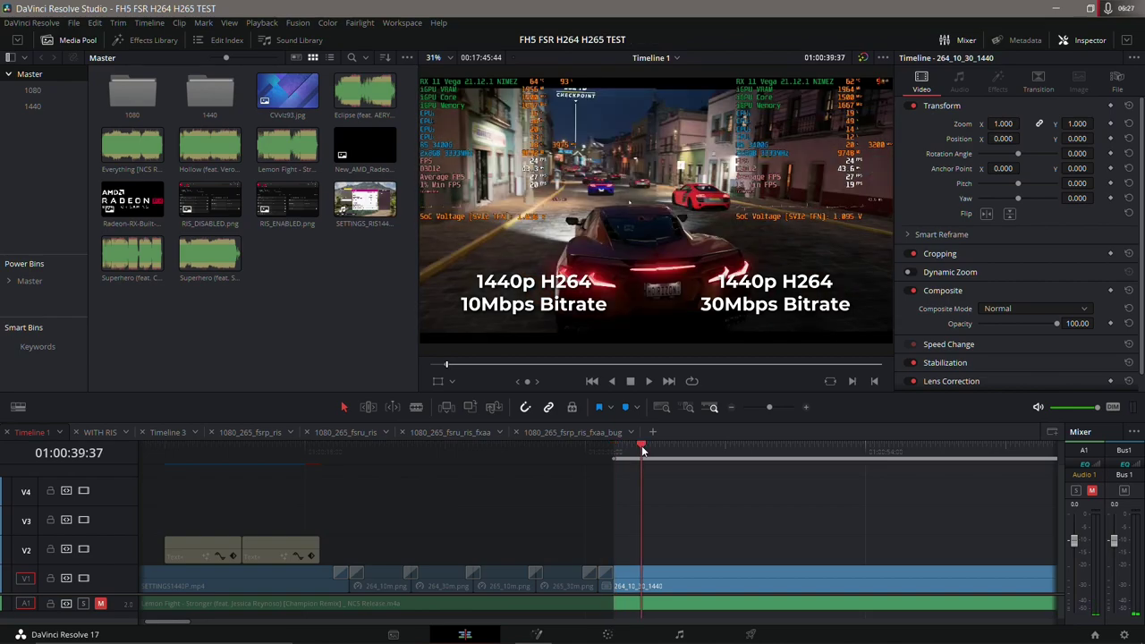
pyautogui.moveTo(641, 449); pyautogui.dragTo(637, 449)
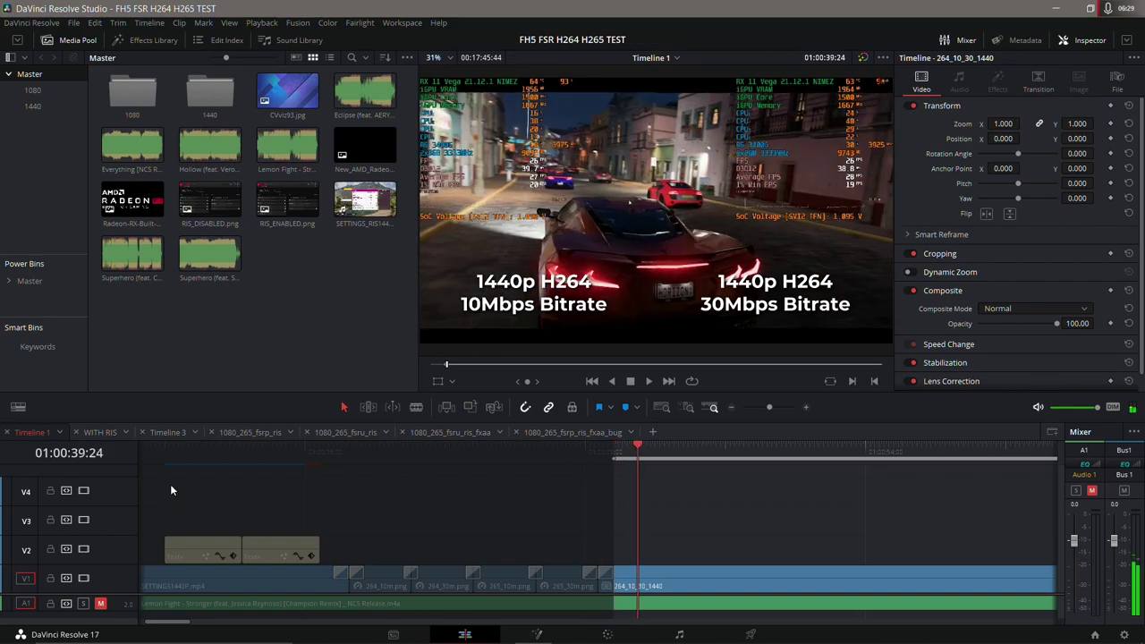
pyautogui.click(619, 454)
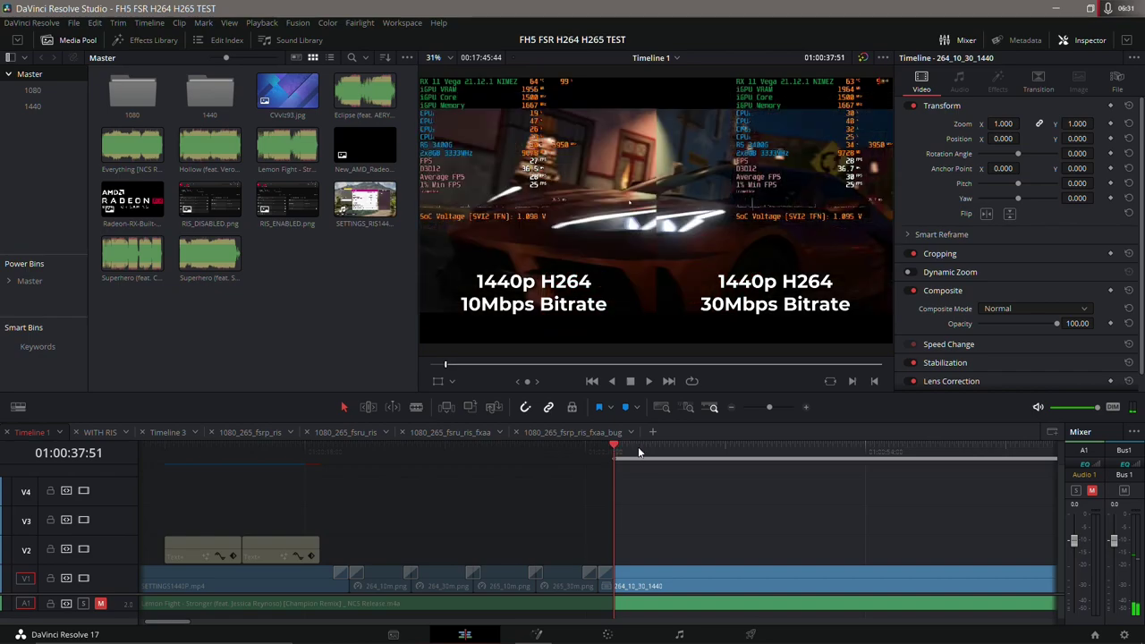
pyautogui.click(644, 450)
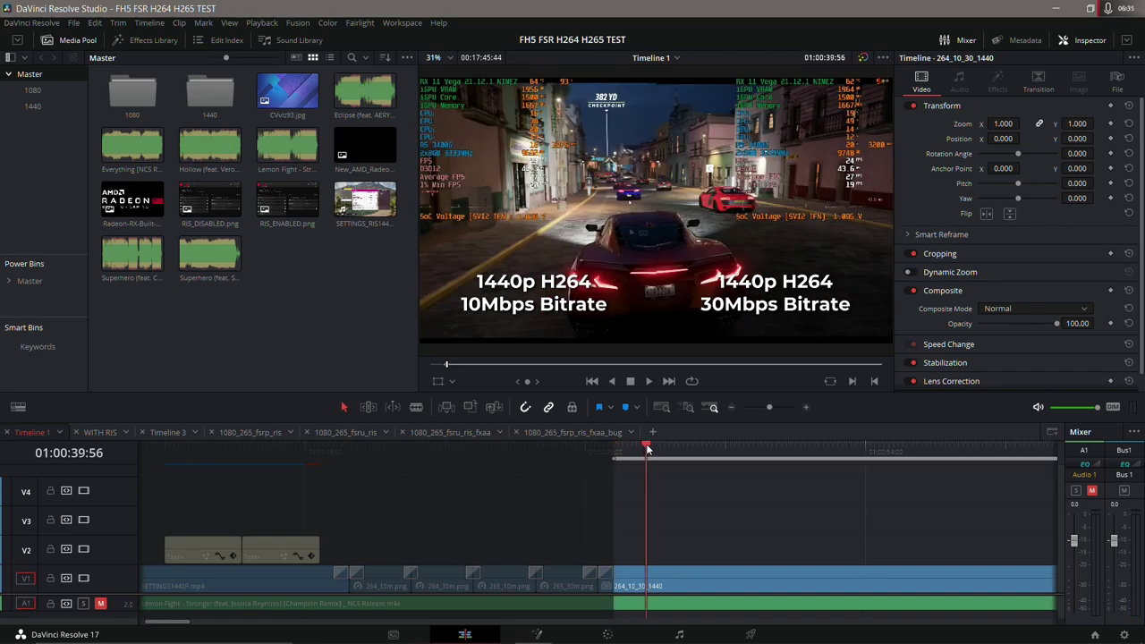
pyautogui.click(645, 450)
pyautogui.press('Left')
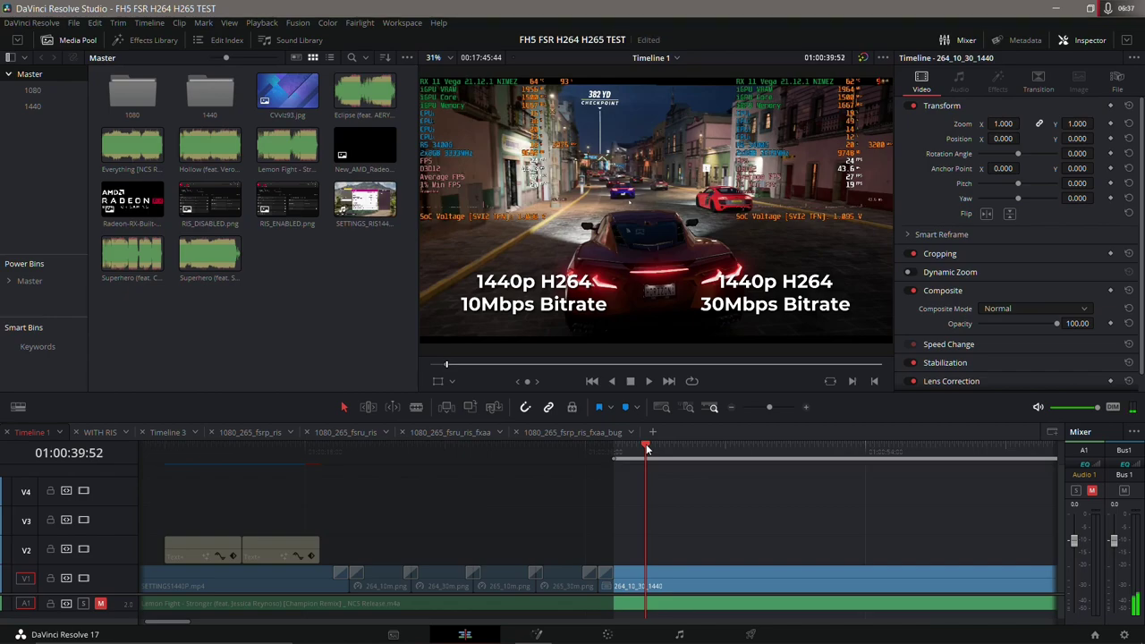
pyautogui.press('Left')
# Set the Out point, then on the Deliver page apply the YouTube 1080p preset named 'TestRender'.
pyautogui.press('o')
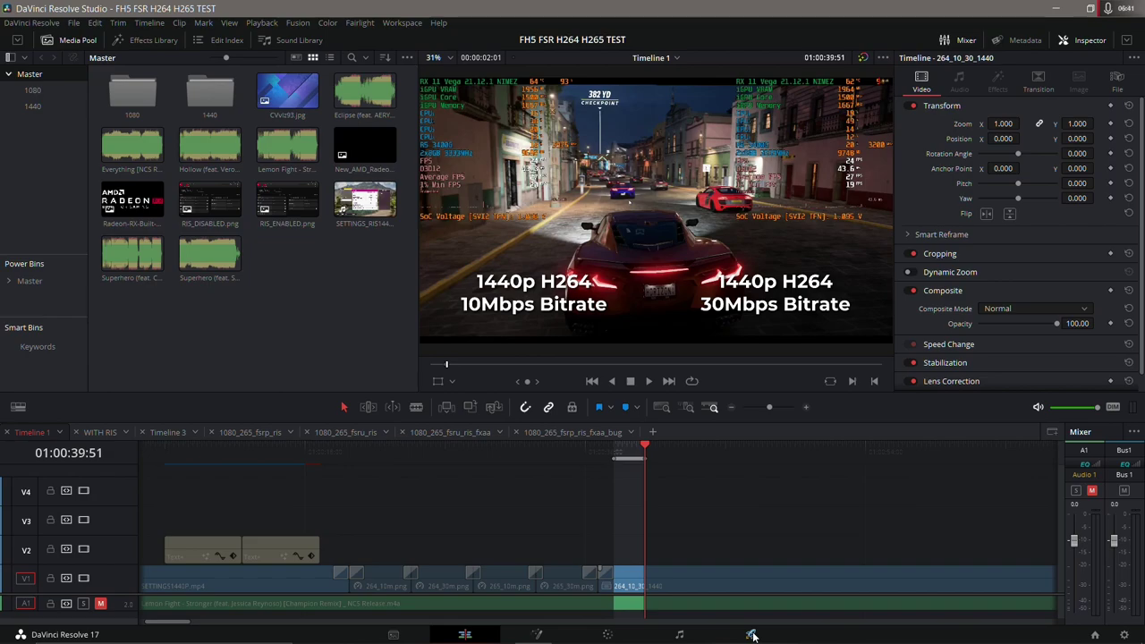
pyautogui.click(752, 633)
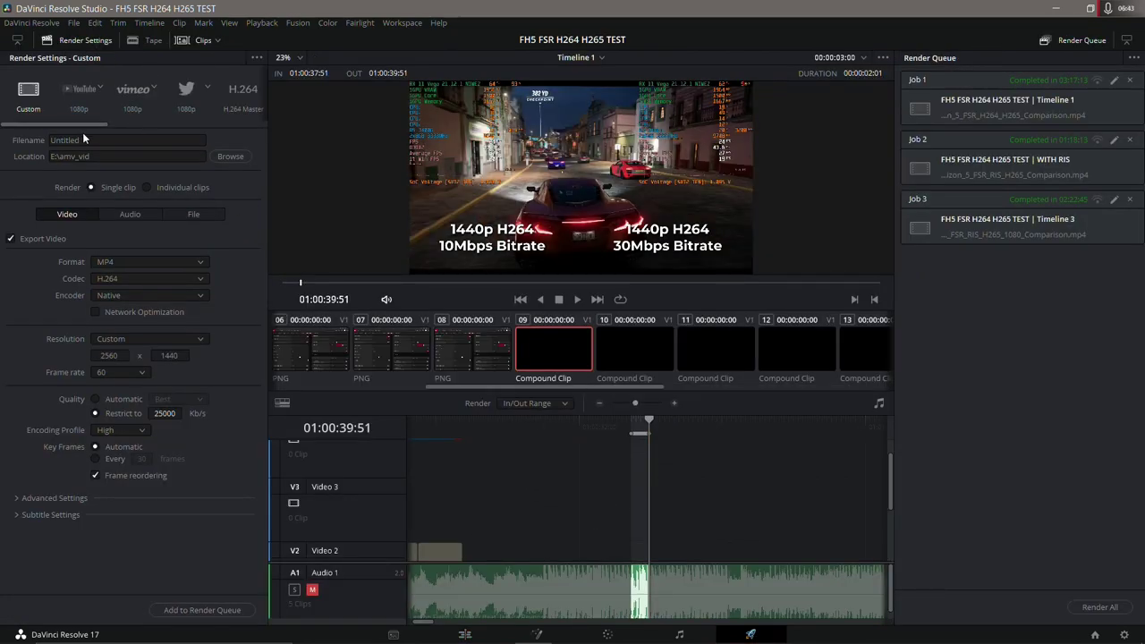
pyautogui.click(79, 102)
pyautogui.doubleClick(92, 140)
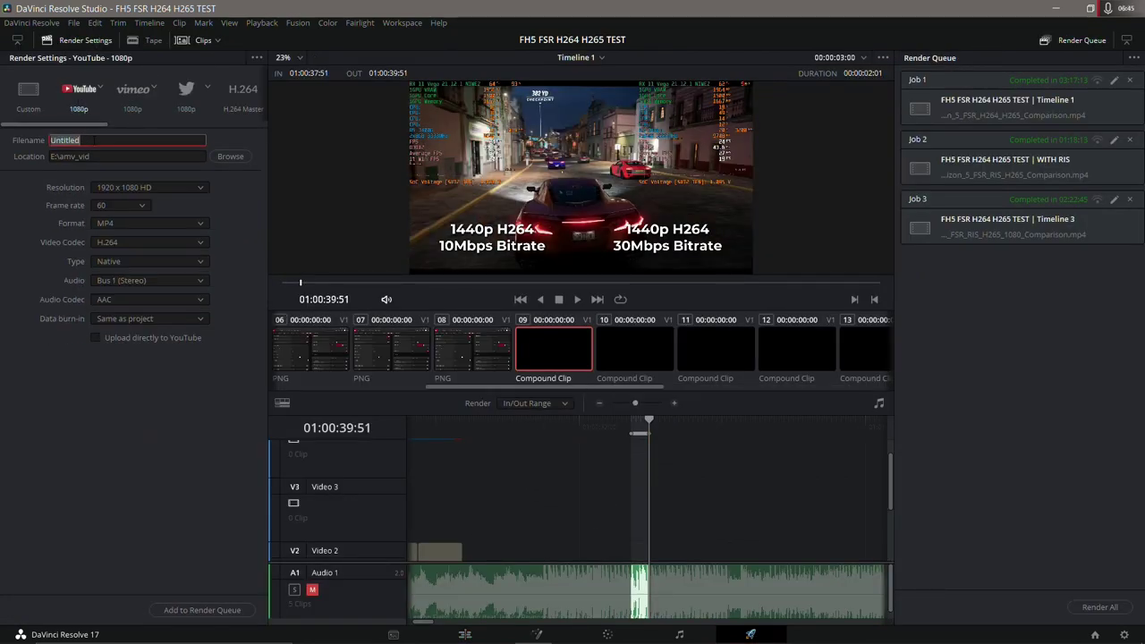
pyautogui.write('Tes')
pyautogui.write('tRender')
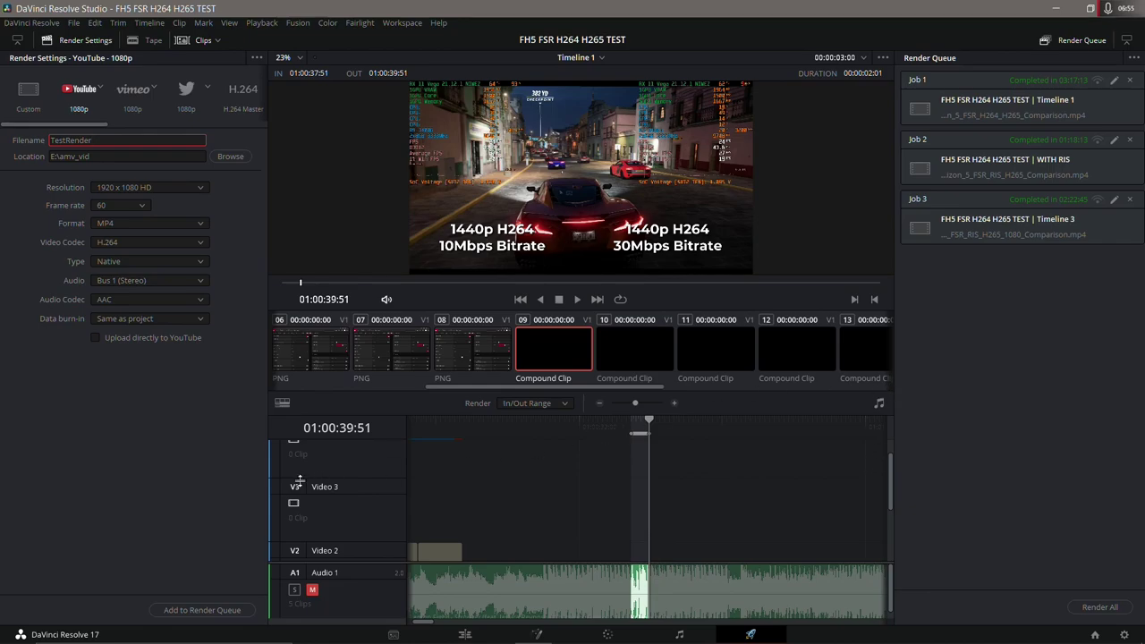
# Queue the TestRender job, keeping H.264 with the Native encoder, and start rendering it.
pyautogui.click(202, 609)
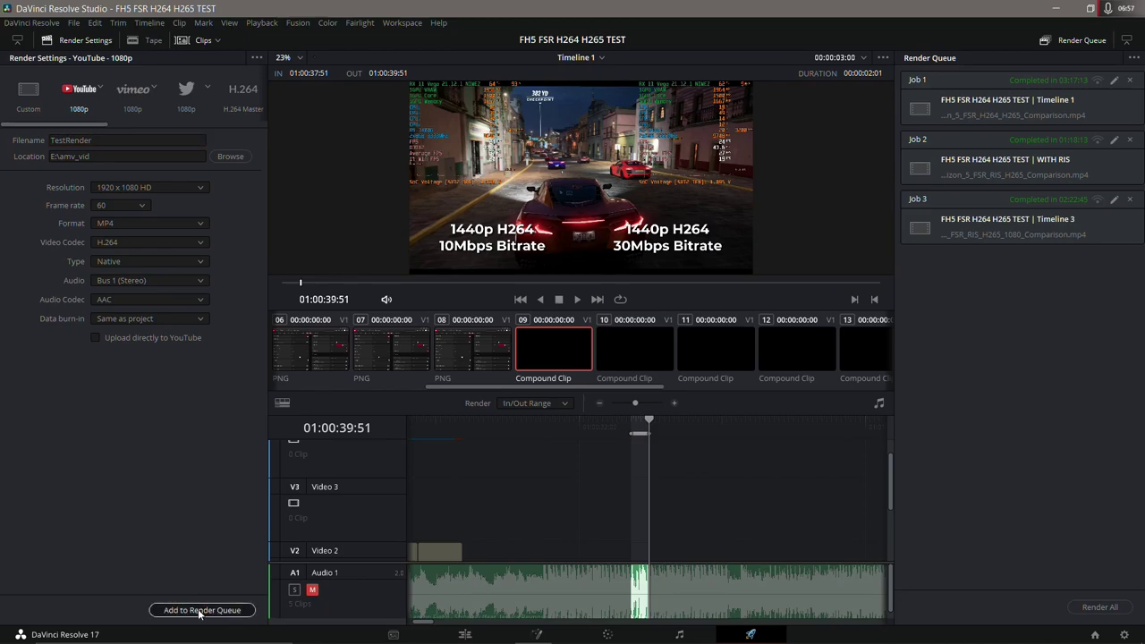
pyautogui.click(155, 241)
pyautogui.click(112, 258)
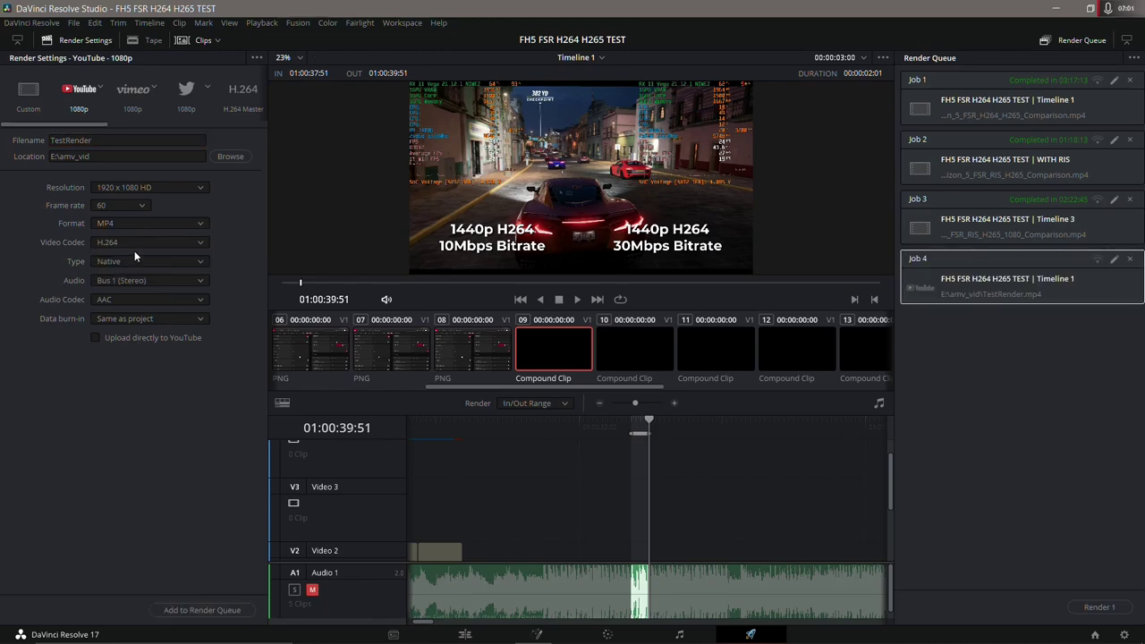
pyautogui.click(134, 261)
pyautogui.click(109, 289)
pyautogui.click(130, 261)
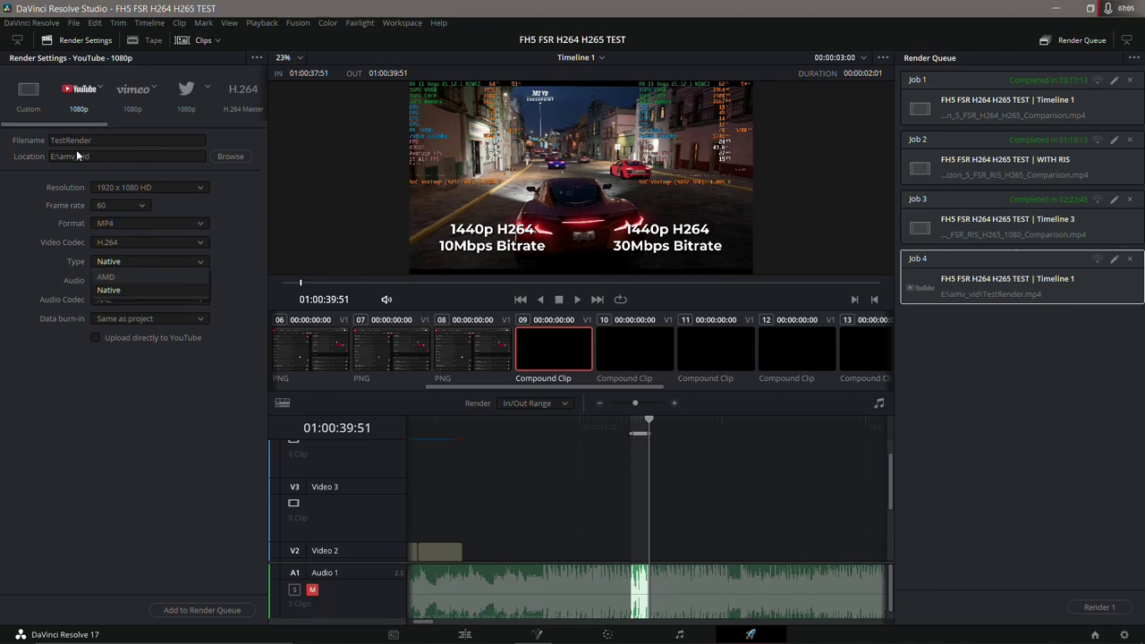
pyautogui.click(109, 292)
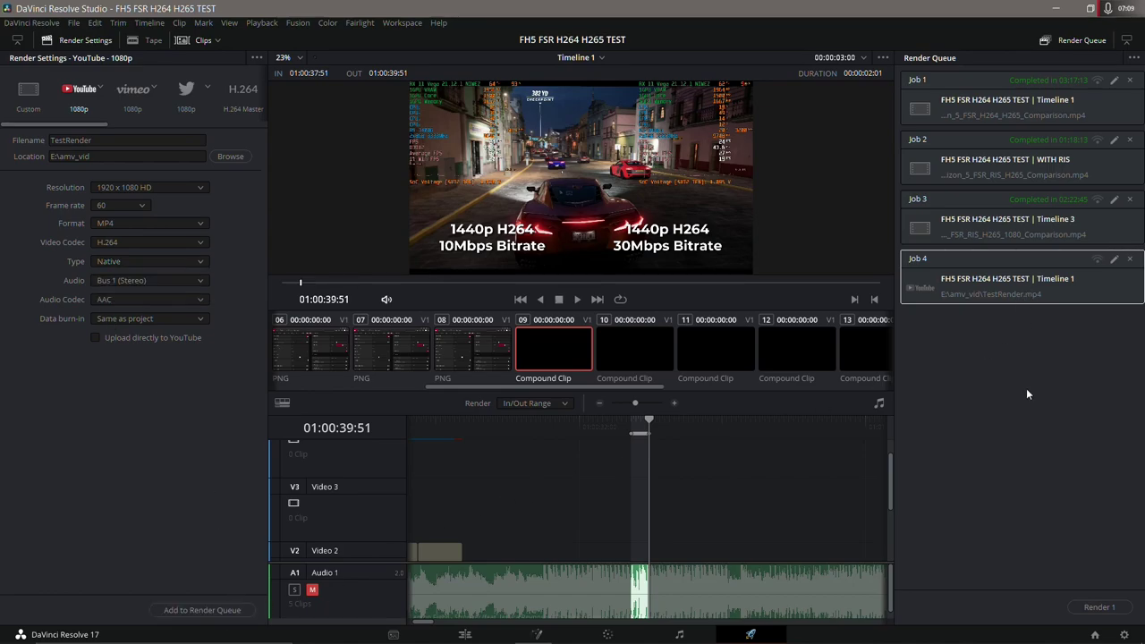
pyautogui.click(1106, 607)
# After Job 4 completes, jump between the range's In and Out points to check both ends.
pyautogui.hotkey('shift', 'i')
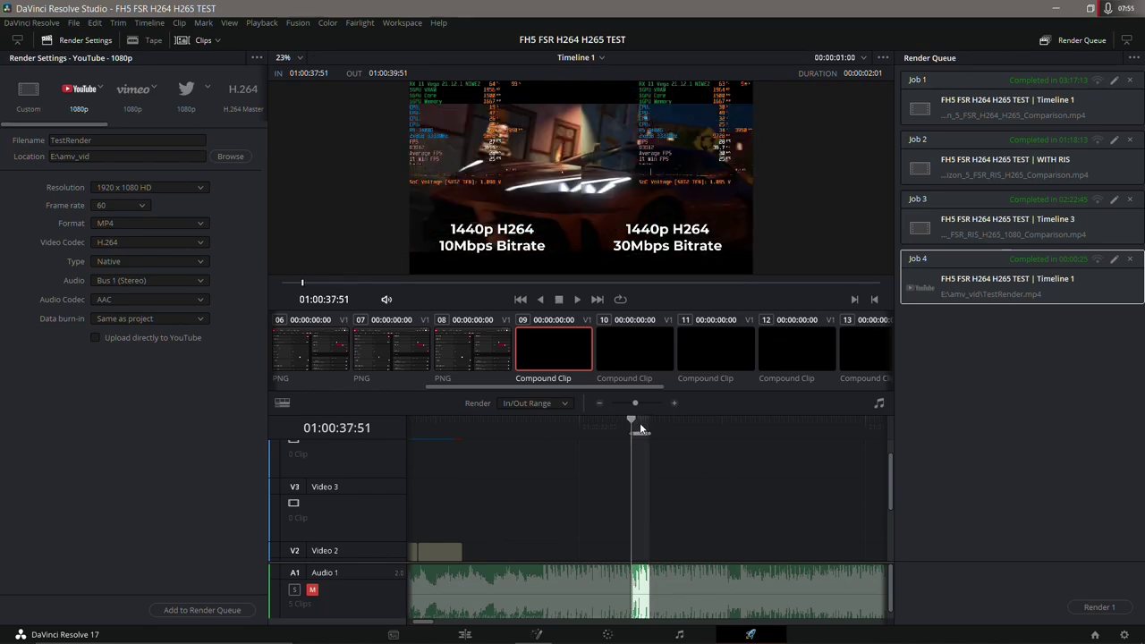
pyautogui.hotkey('shift', 'o')
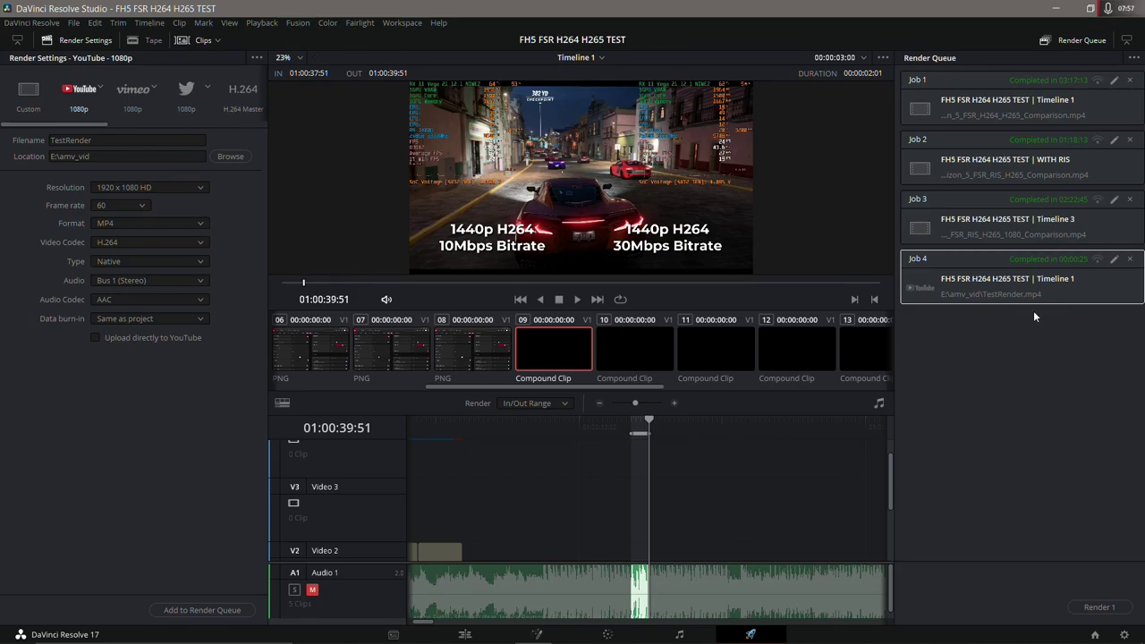
pyautogui.hotkey('shift', 'i')
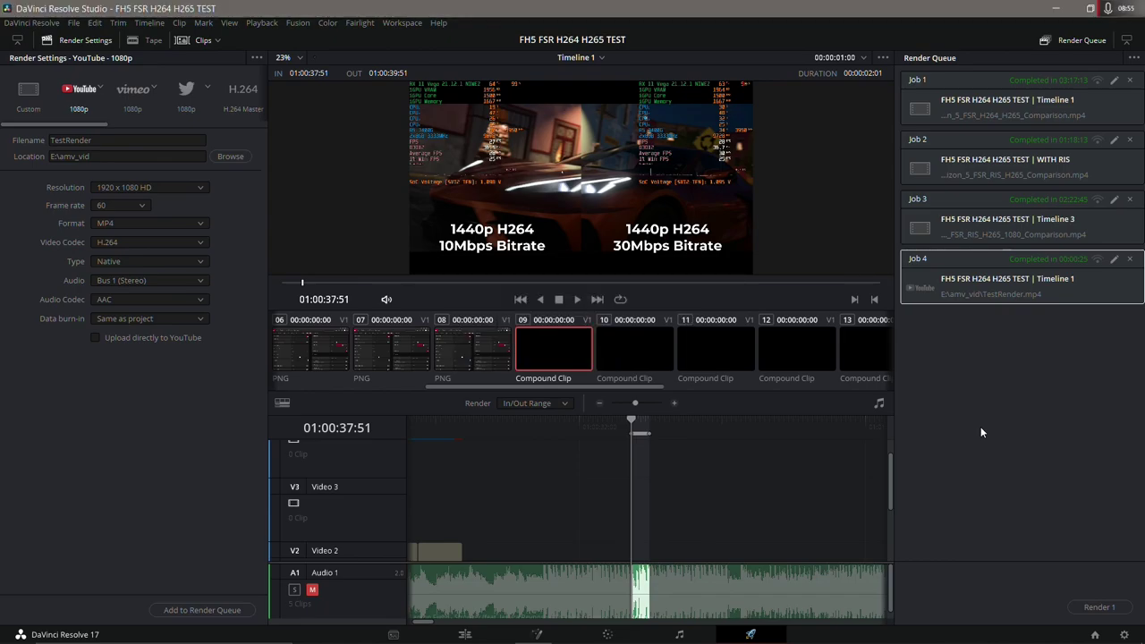
# On the Edit page, find the 265_30_fsrp_1440 clip and choose Open in Timeline.
pyautogui.click(464, 634)
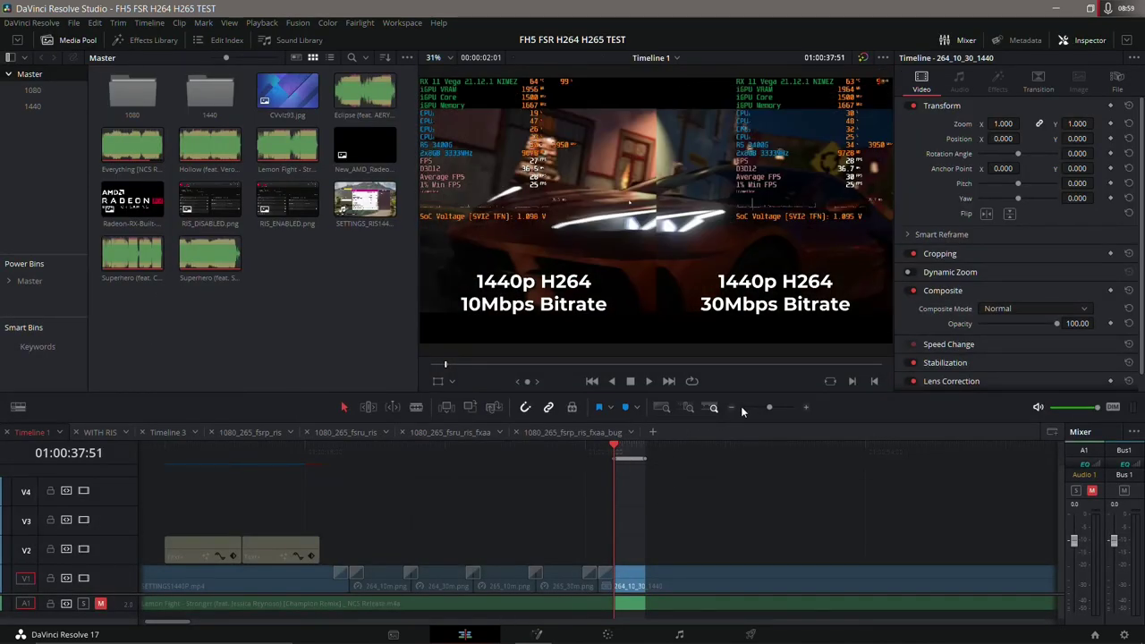
pyautogui.click(755, 407)
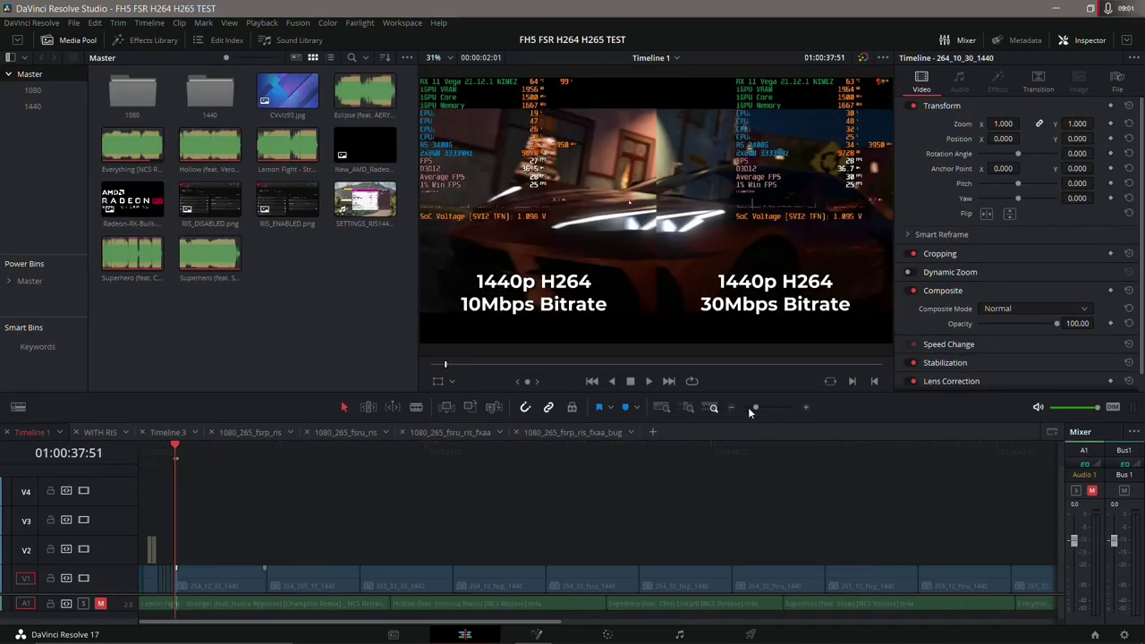
pyautogui.click(732, 407)
pyautogui.click(732, 407)
pyautogui.click(279, 446)
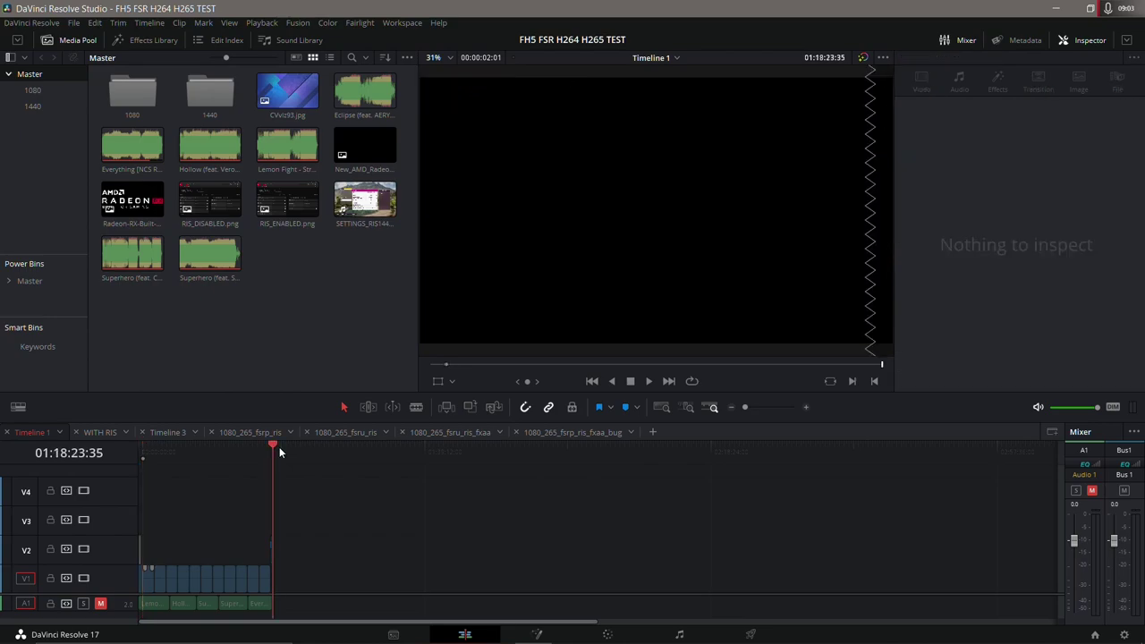
pyautogui.moveTo(273, 446); pyautogui.dragTo(253, 446)
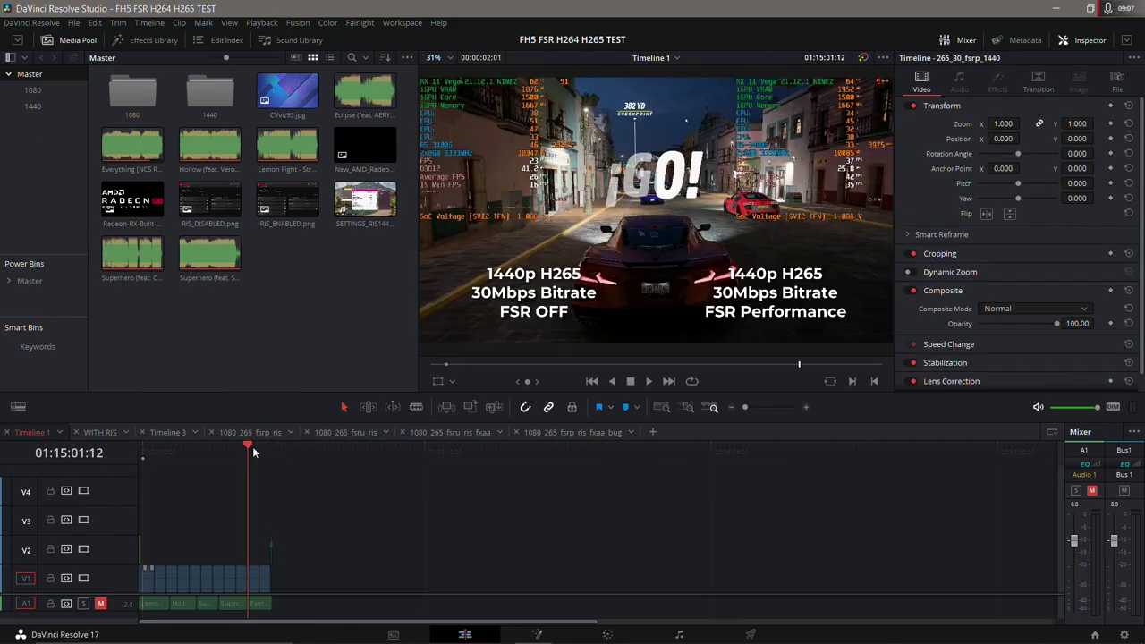
pyautogui.click(806, 407)
pyautogui.click(806, 407)
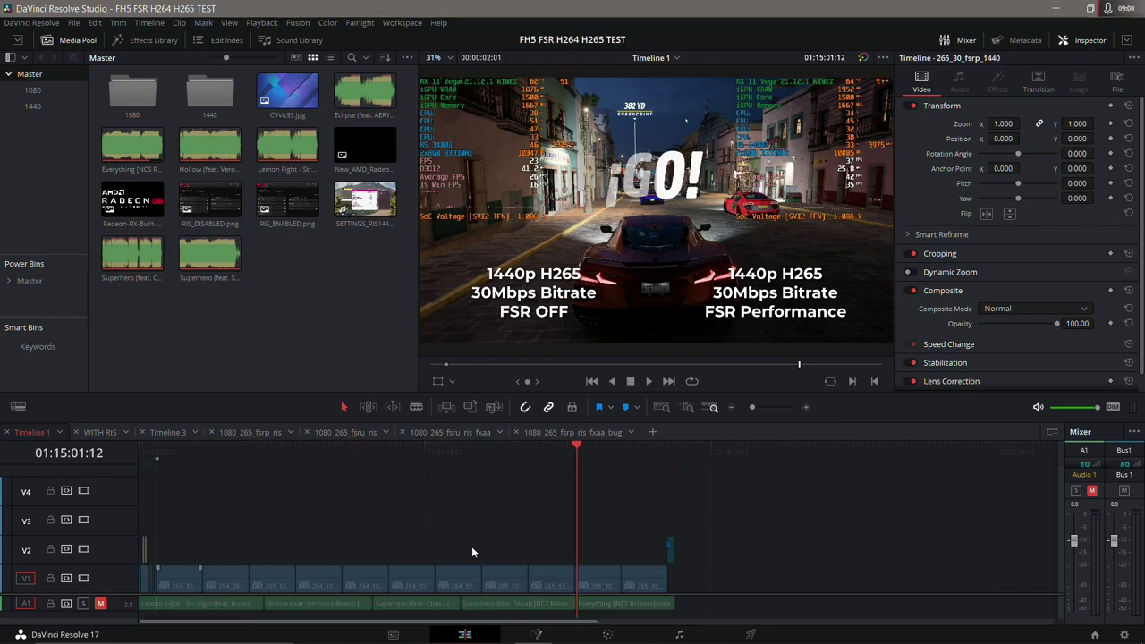
pyautogui.rightClick(608, 579)
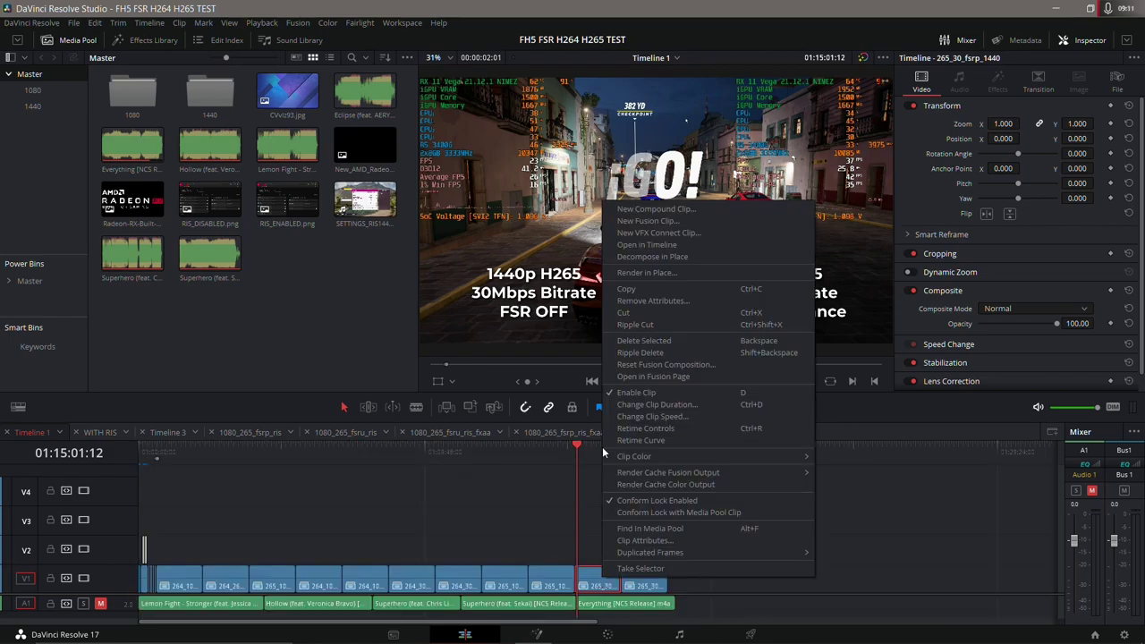
pyautogui.click(666, 246)
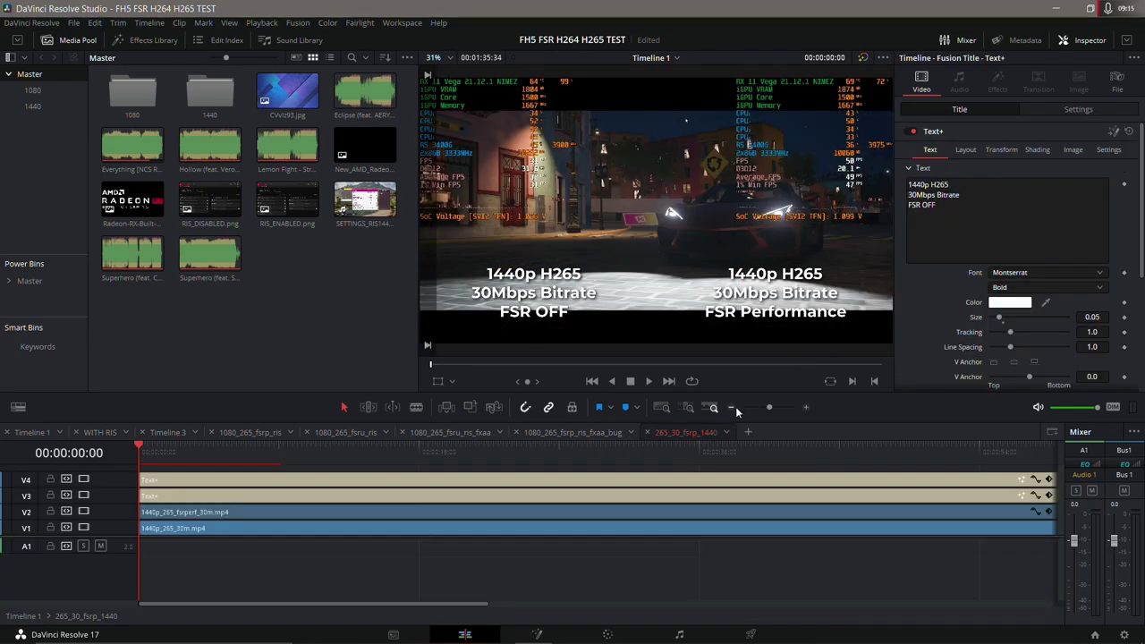
# Play the compound clip while toggling the V3/V4 text overlays, and view the title's Shading settings.
pyautogui.click(733, 406)
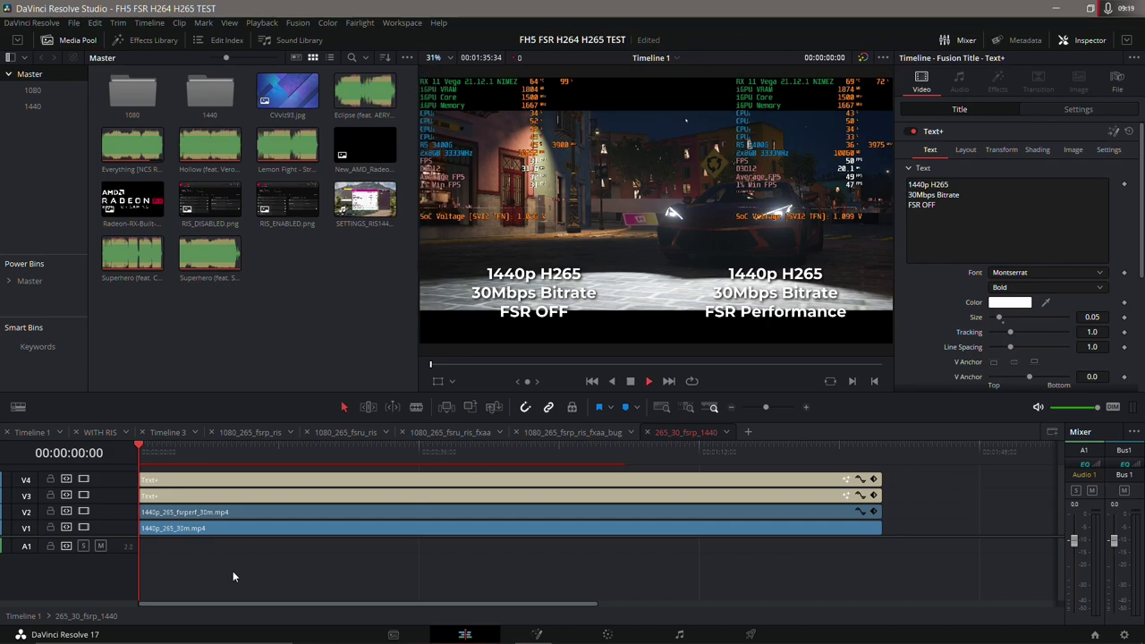
pyautogui.press('space')
pyautogui.click(83, 478)
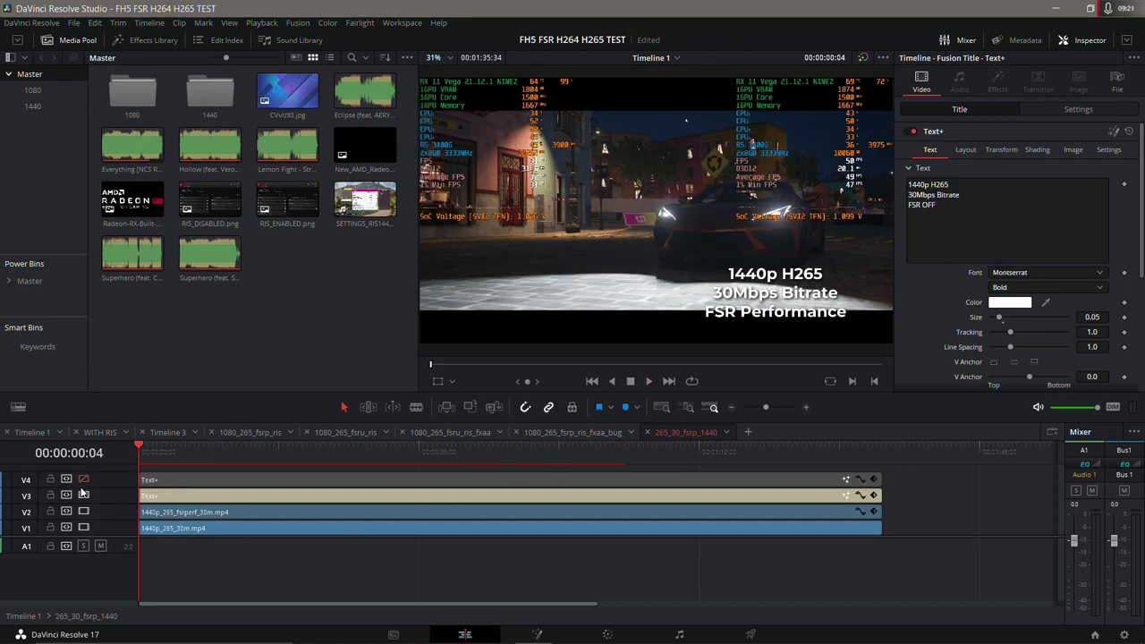
pyautogui.click(83, 494)
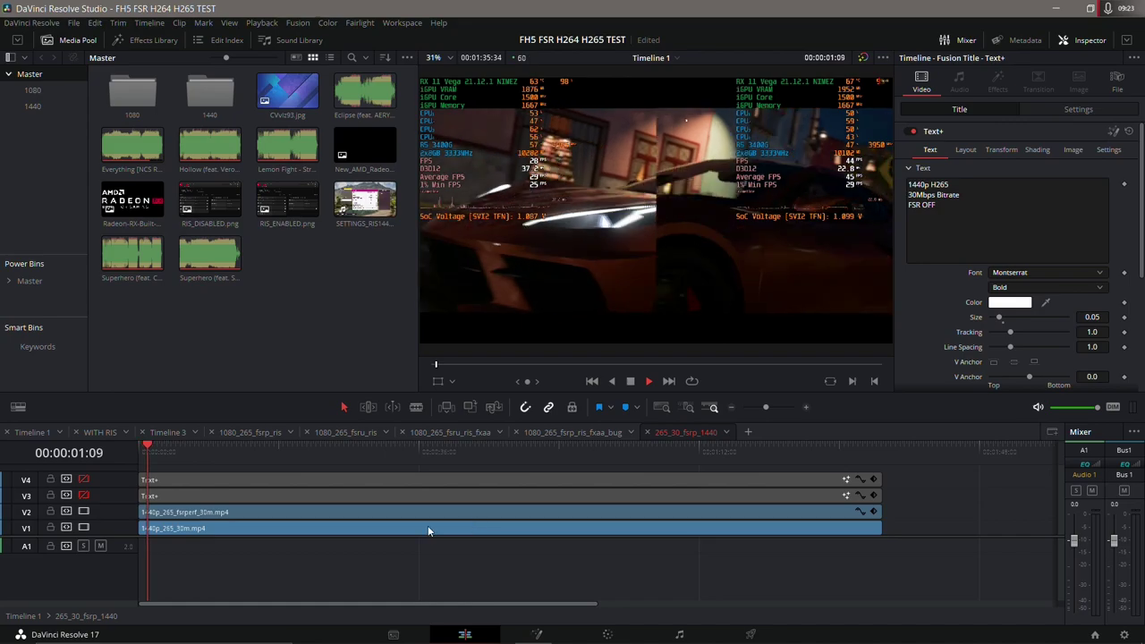
pyautogui.click(83, 497)
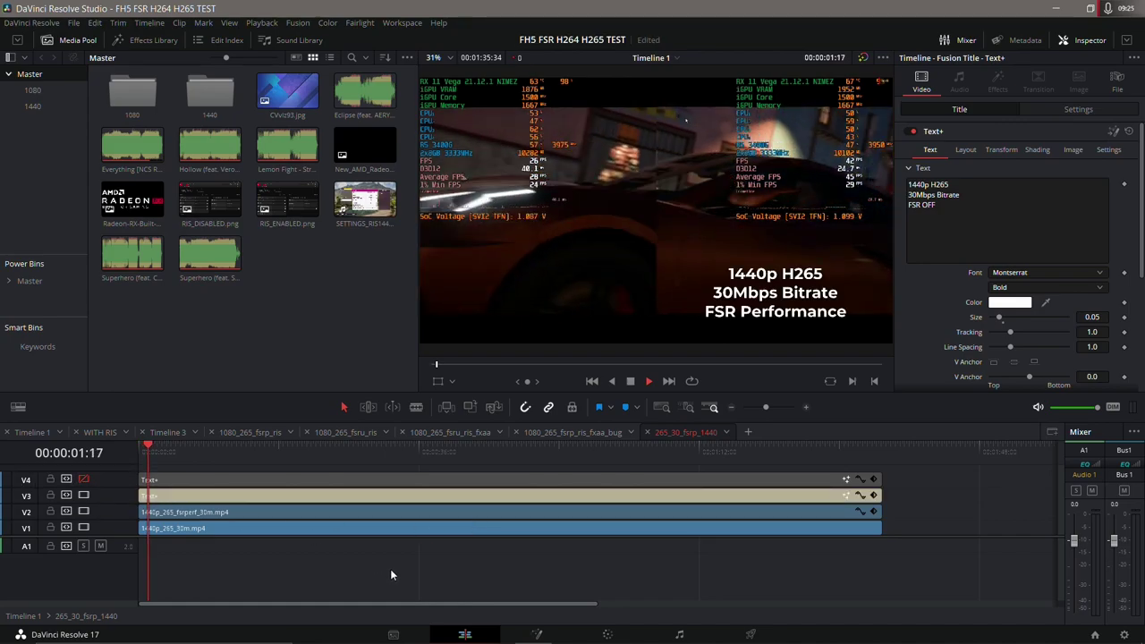
pyautogui.press('space')
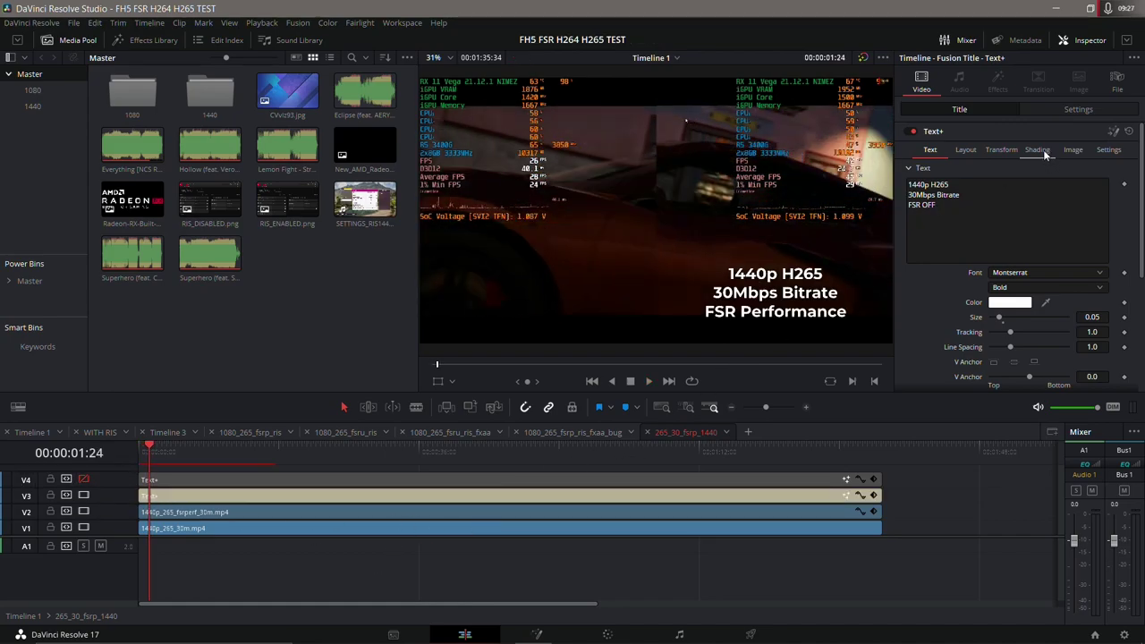
pyautogui.click(1037, 149)
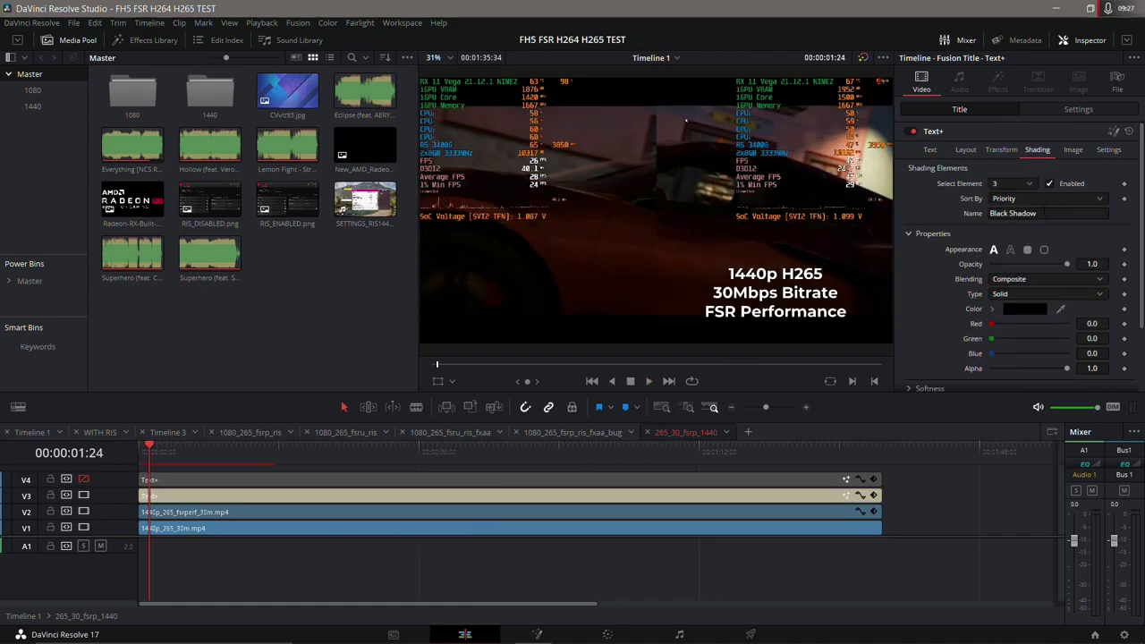
pyautogui.click(83, 479)
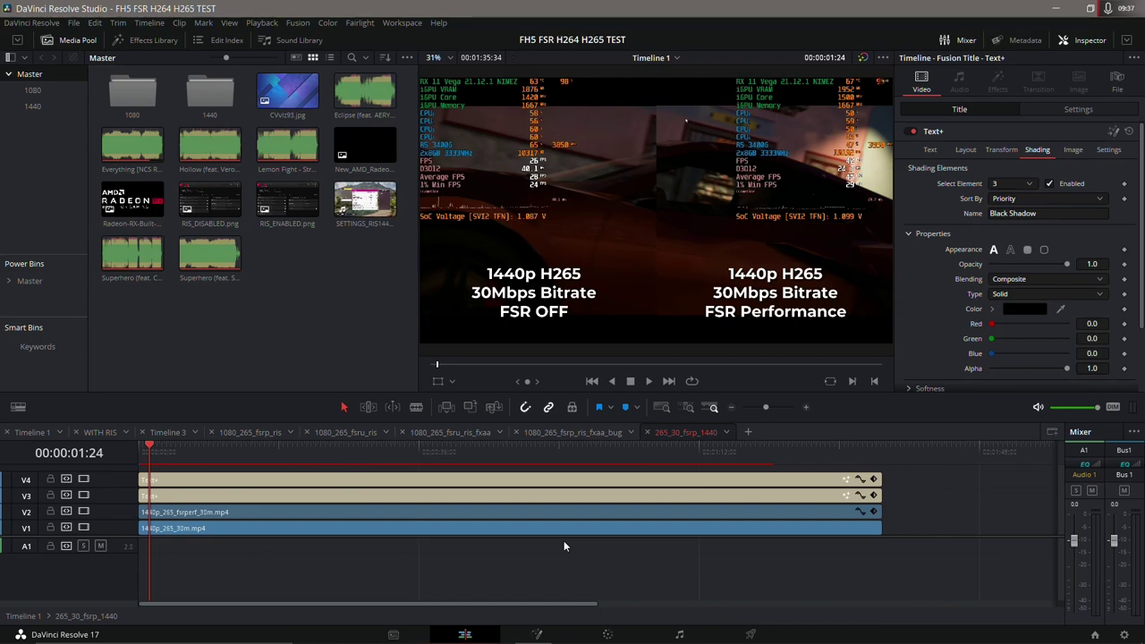
# Play the footage with both text overlays hidden, re-enable them, and return to Timeline 1.
pyautogui.click(84, 479)
pyautogui.click(83, 494)
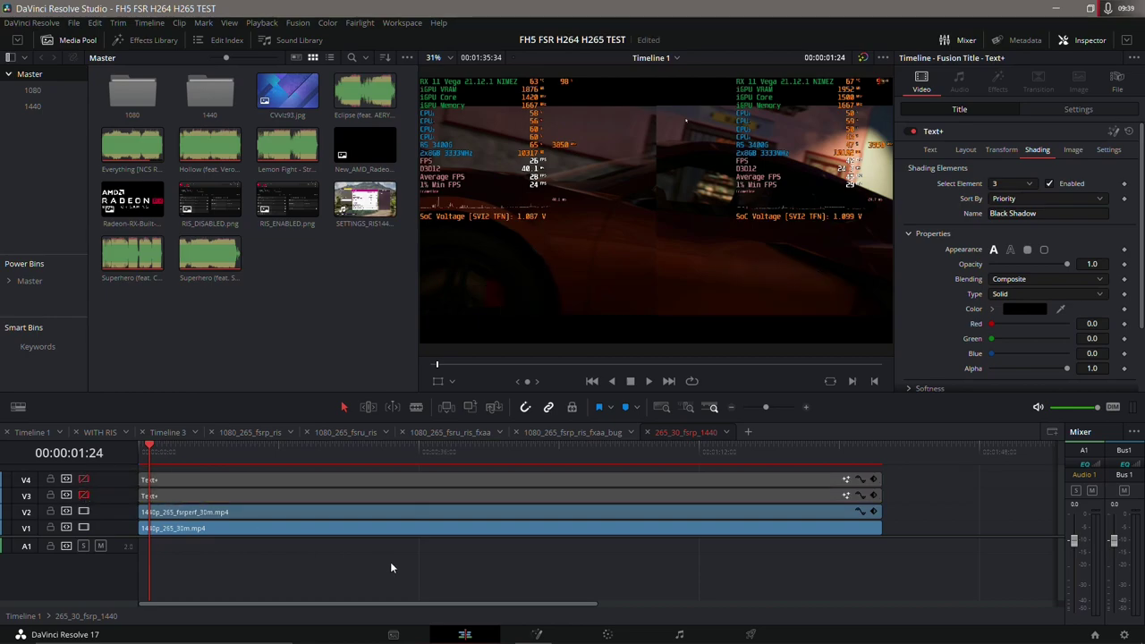
pyautogui.press('space')
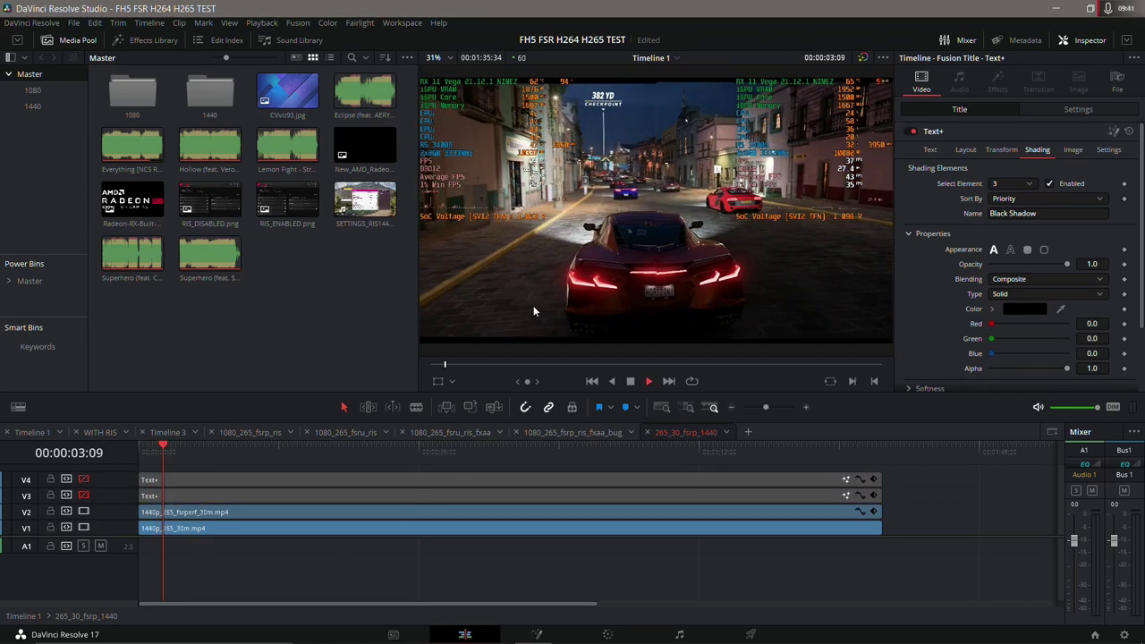
pyautogui.click(84, 478)
pyautogui.click(83, 494)
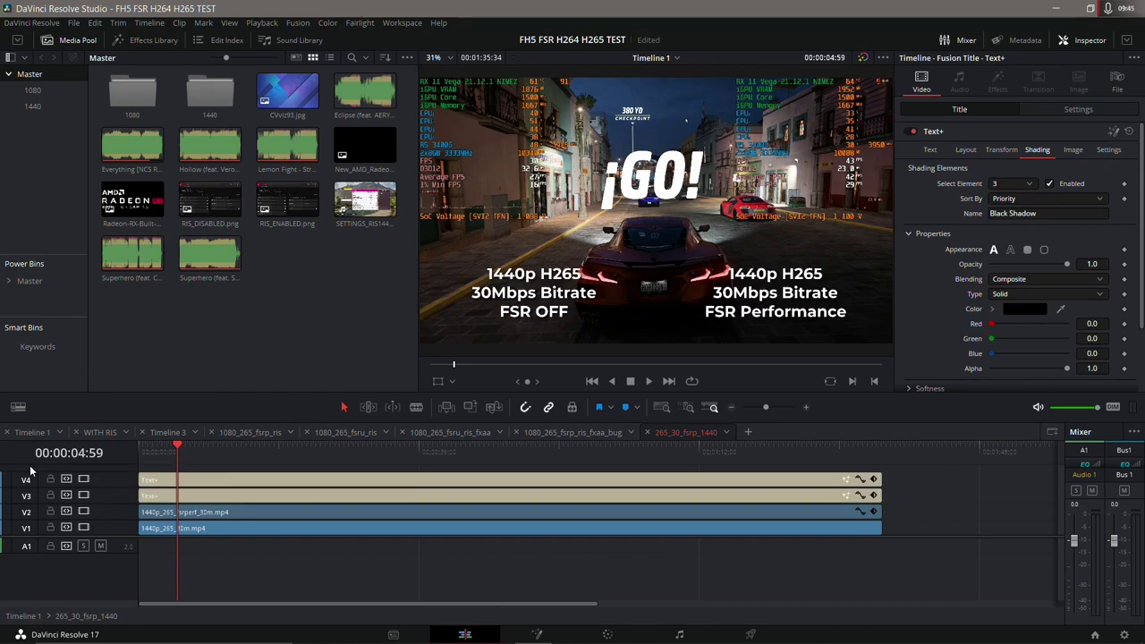
pyautogui.click(32, 432)
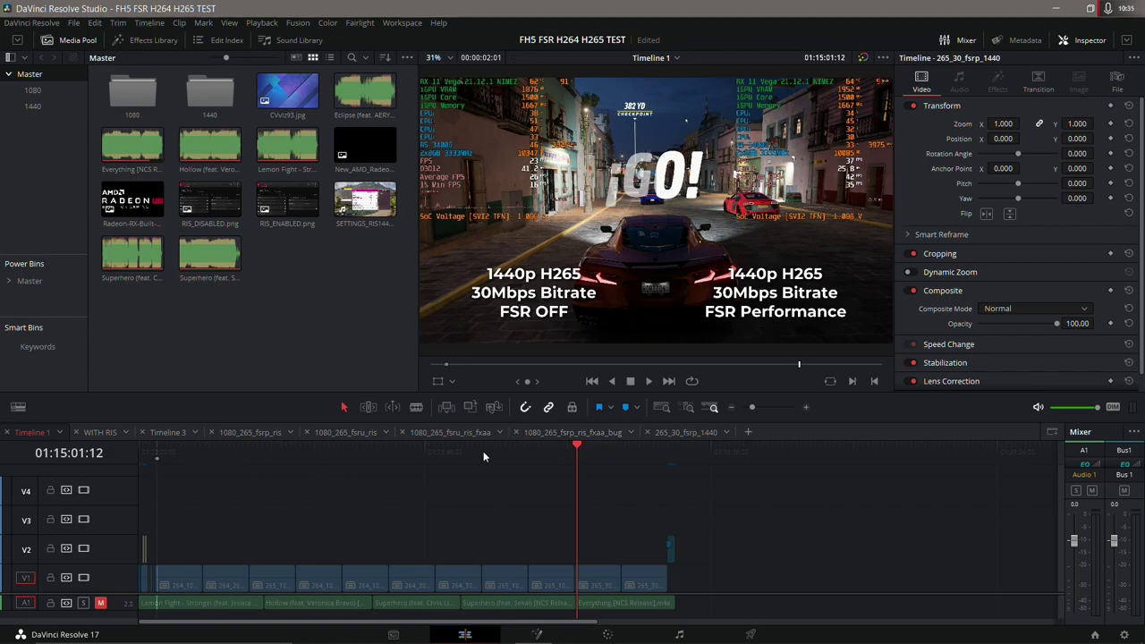
# Zoom into Timeline 1 and place the playhead at 01:12:34:46.
pyautogui.click(805, 407)
pyautogui.click(455, 447)
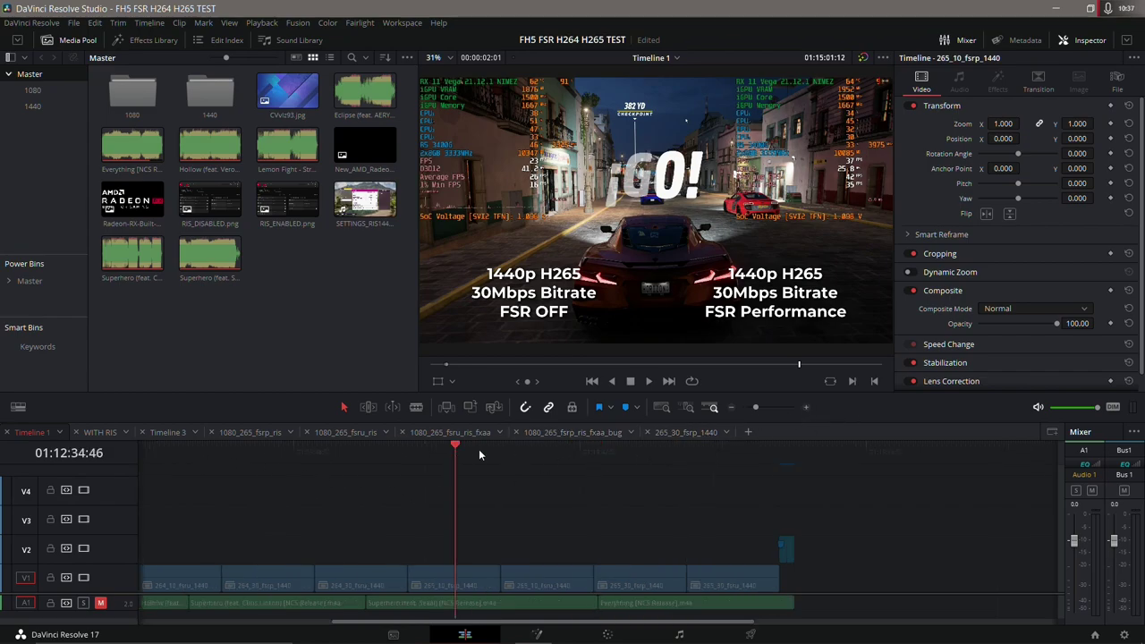